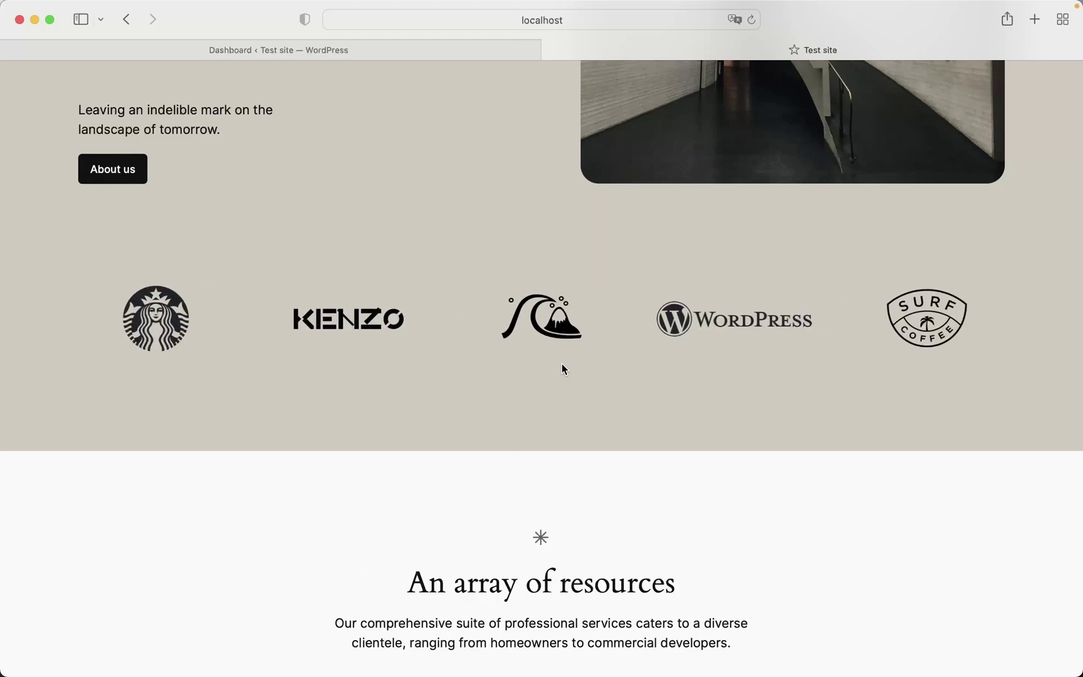
Scroll the live homepage back up to the top, past the brand logo row.
scroll(562, 365, "up", 15)
scroll(562, 364, "up", 5)
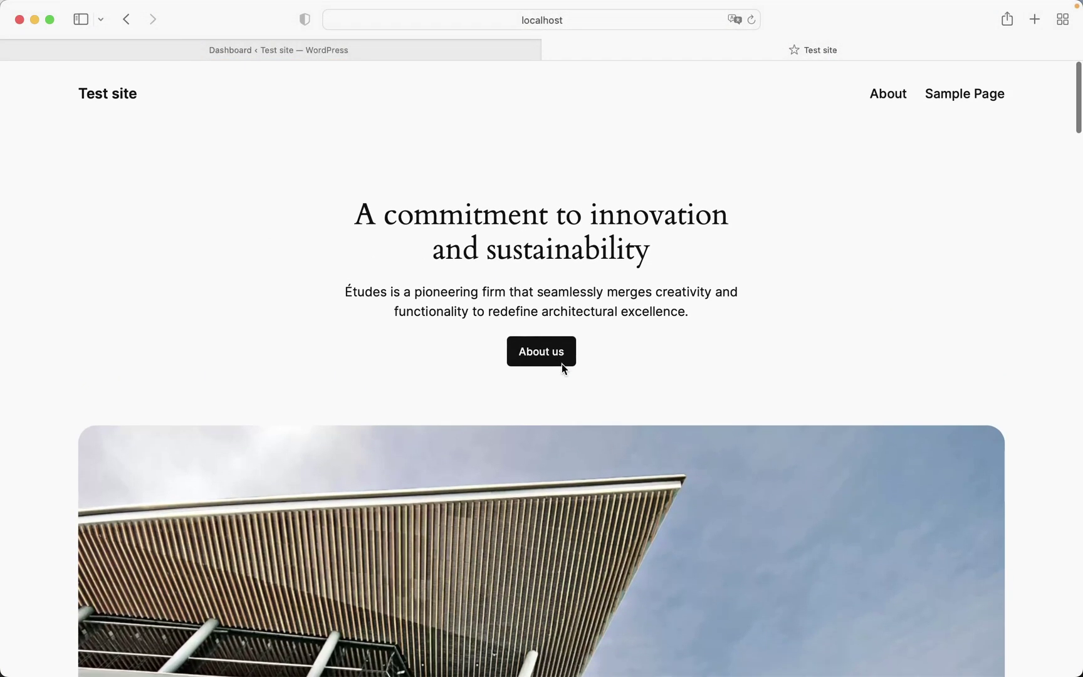
Open Appearance > Themes and compare it with the live site's logo row.
left_click(264, 50)
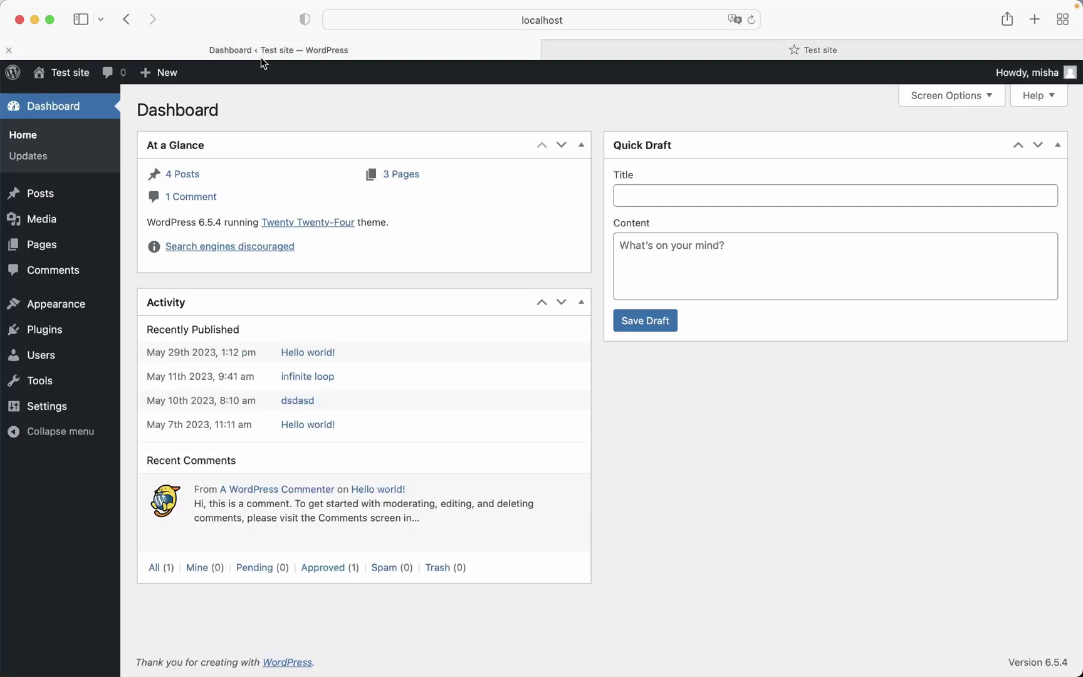
left_click(292, 223)
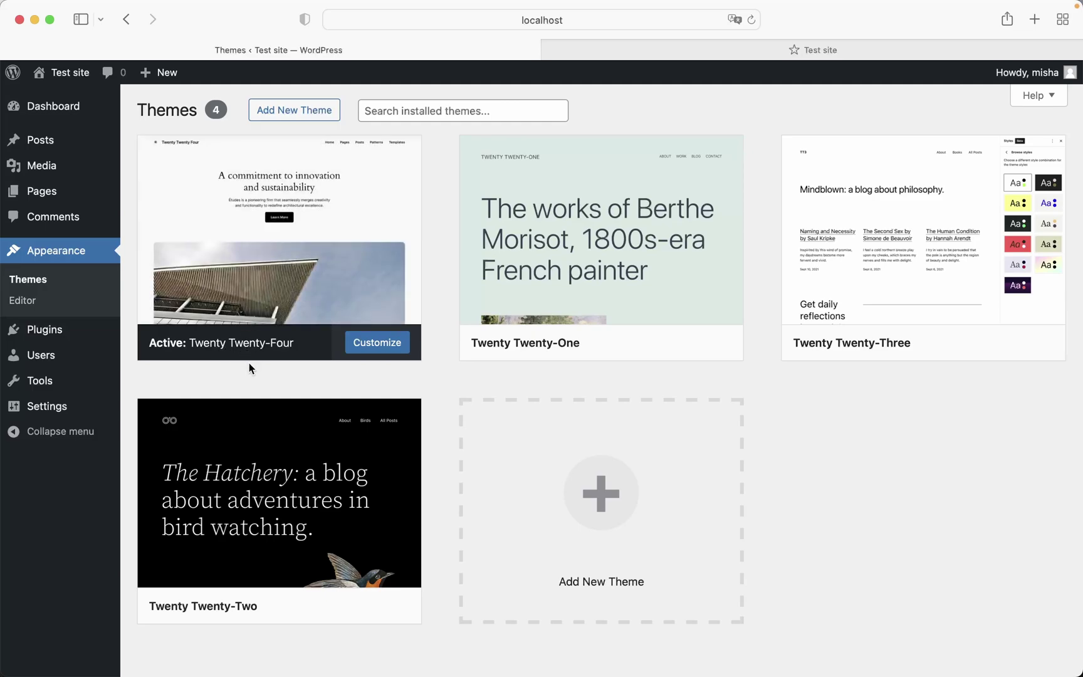
left_click(618, 48)
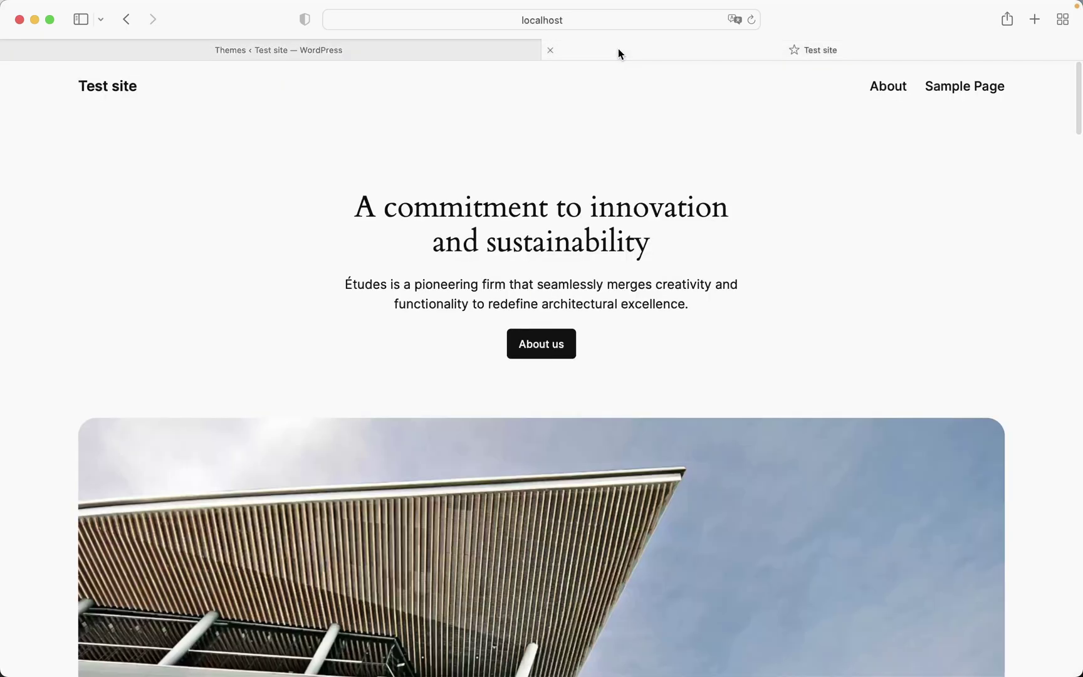
scroll(547, 309, "down", 10)
scroll(548, 309, "down", 10)
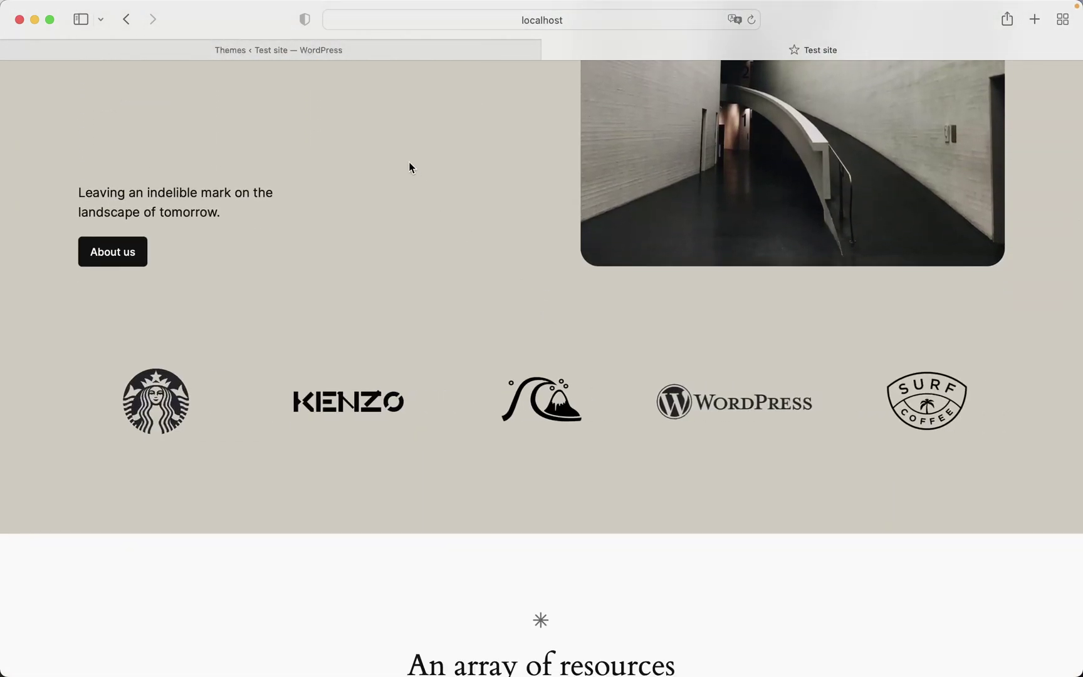
left_click(290, 48)
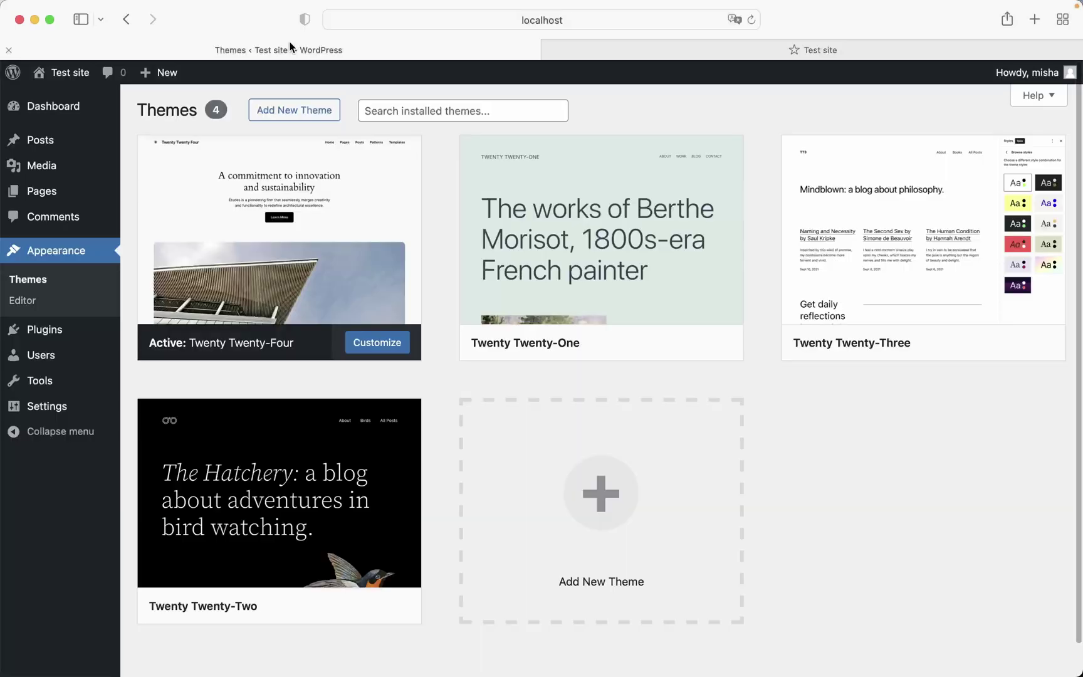
Open Installed Plugins, showing Simple Carousel Block 1.4 active, after rechecking the live logos.
left_click(77, 329)
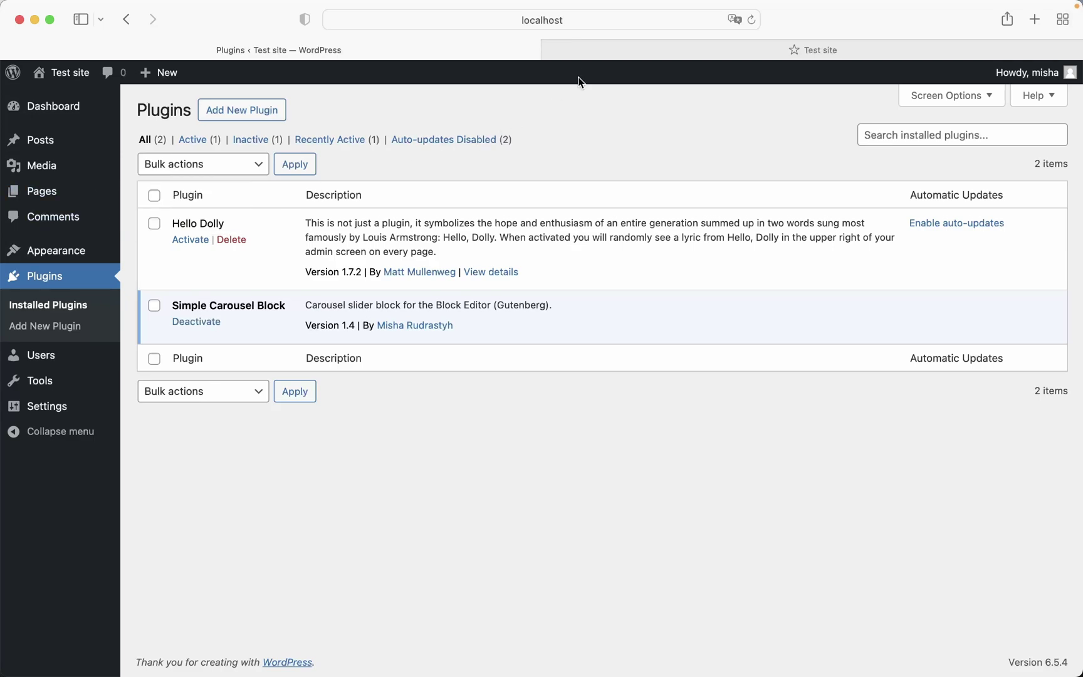
left_click(591, 52)
scroll(463, 336, "up", 5)
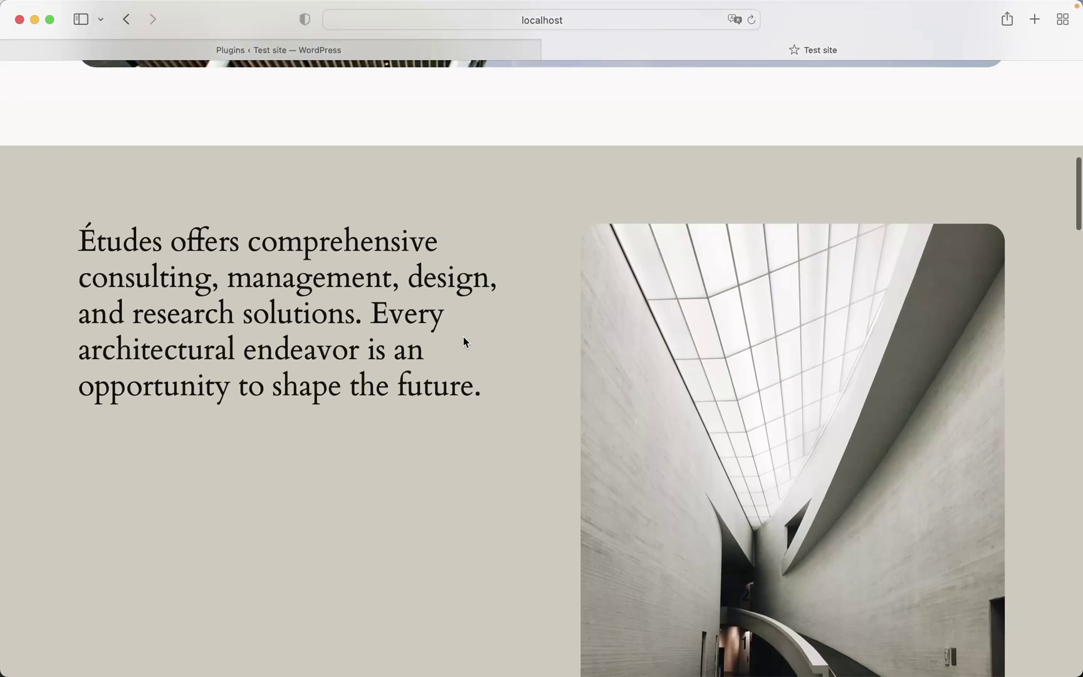
scroll(463, 341, "down", 10)
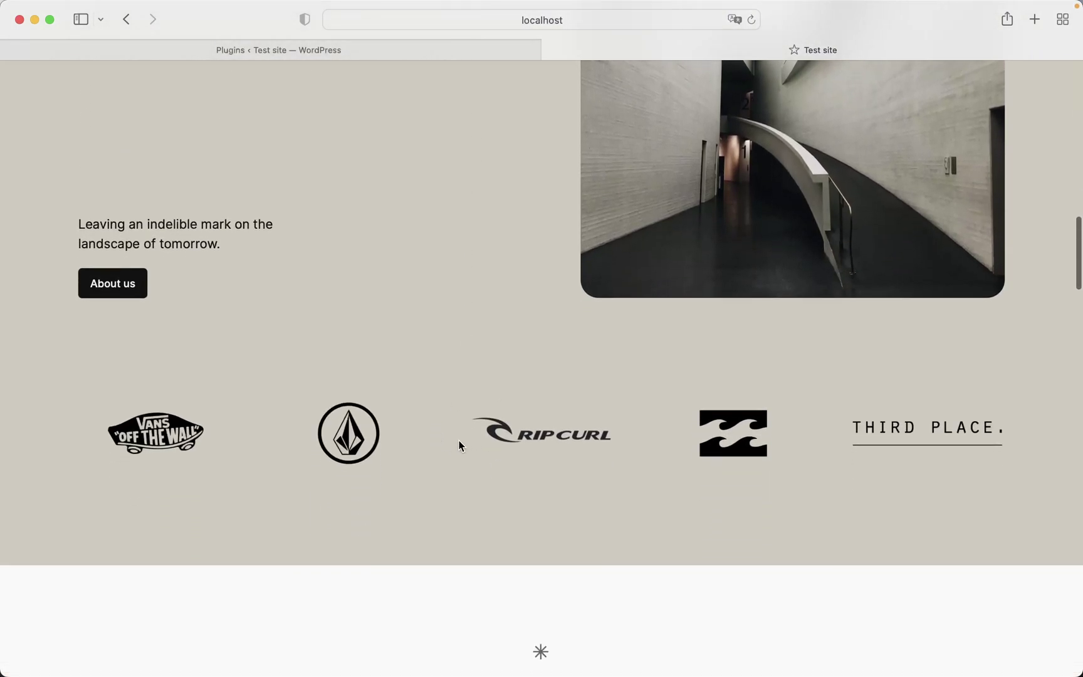
left_click(292, 50)
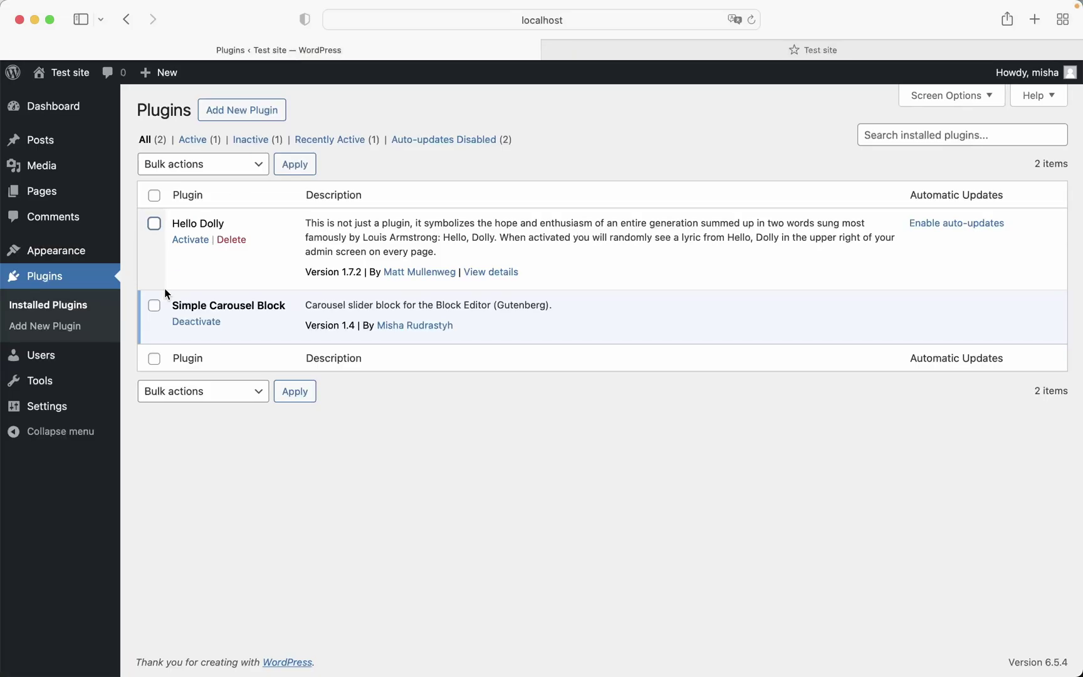
mouse_move(105, 260)
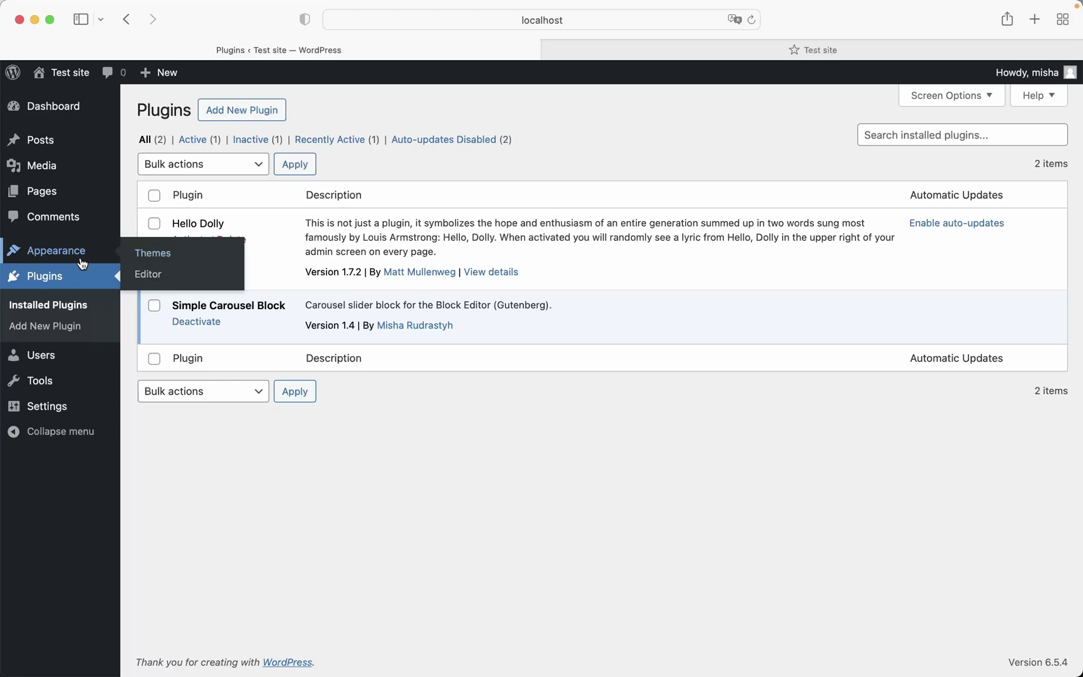
Open Appearance > Editor and scroll through the homepage preview.
left_click(148, 275)
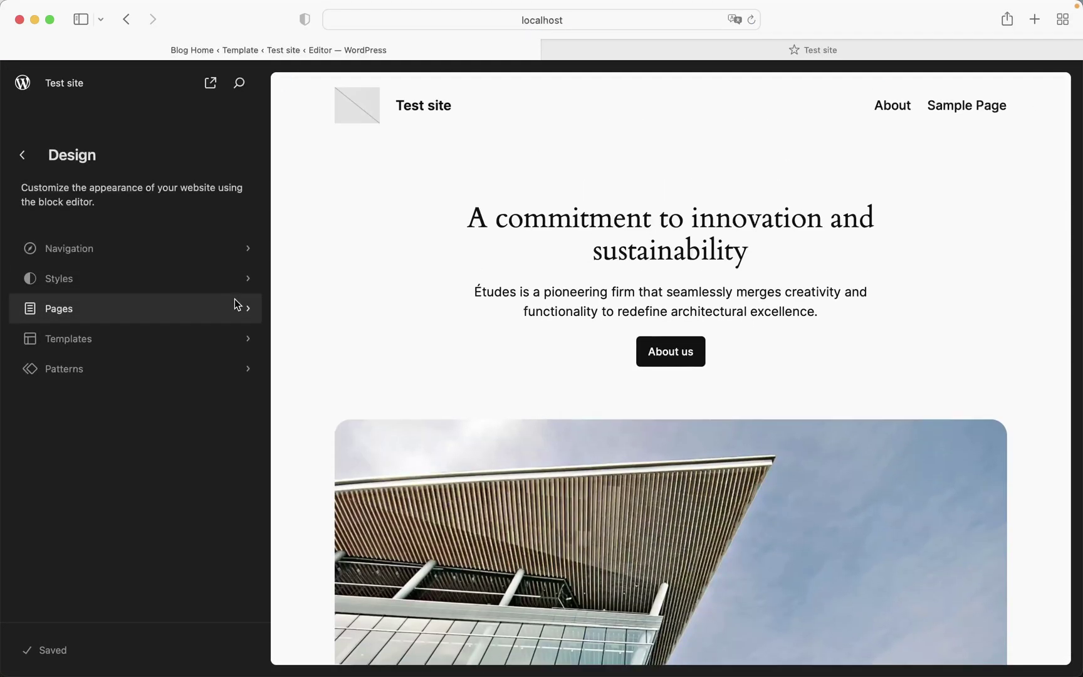
scroll(295, 292, "down", 2)
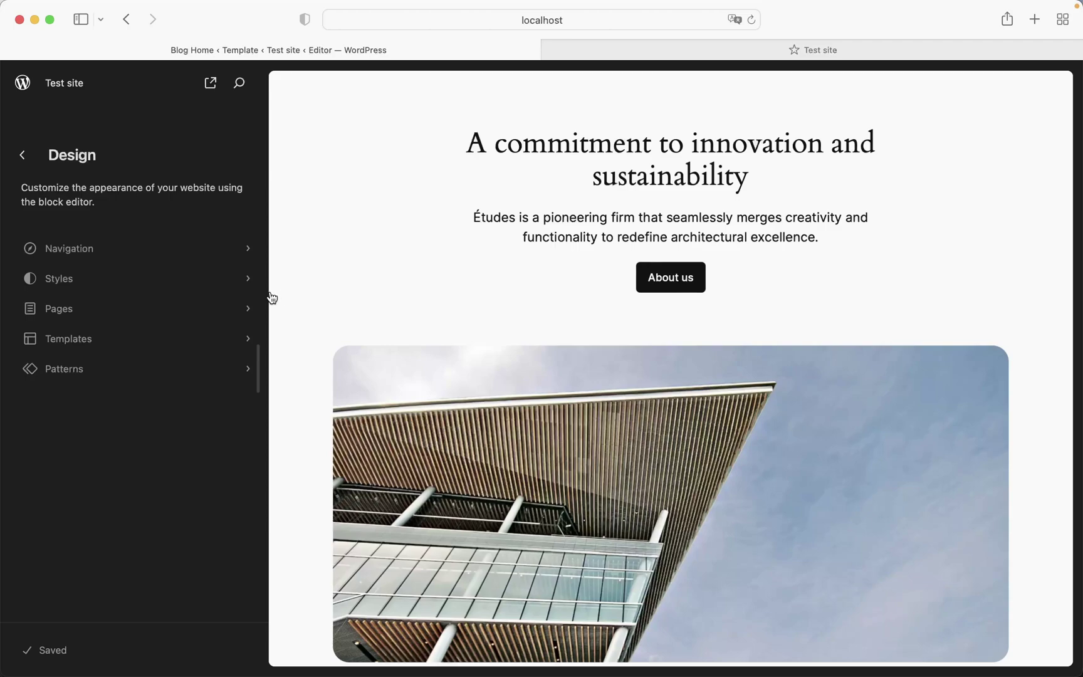
scroll(428, 261, "down", 15)
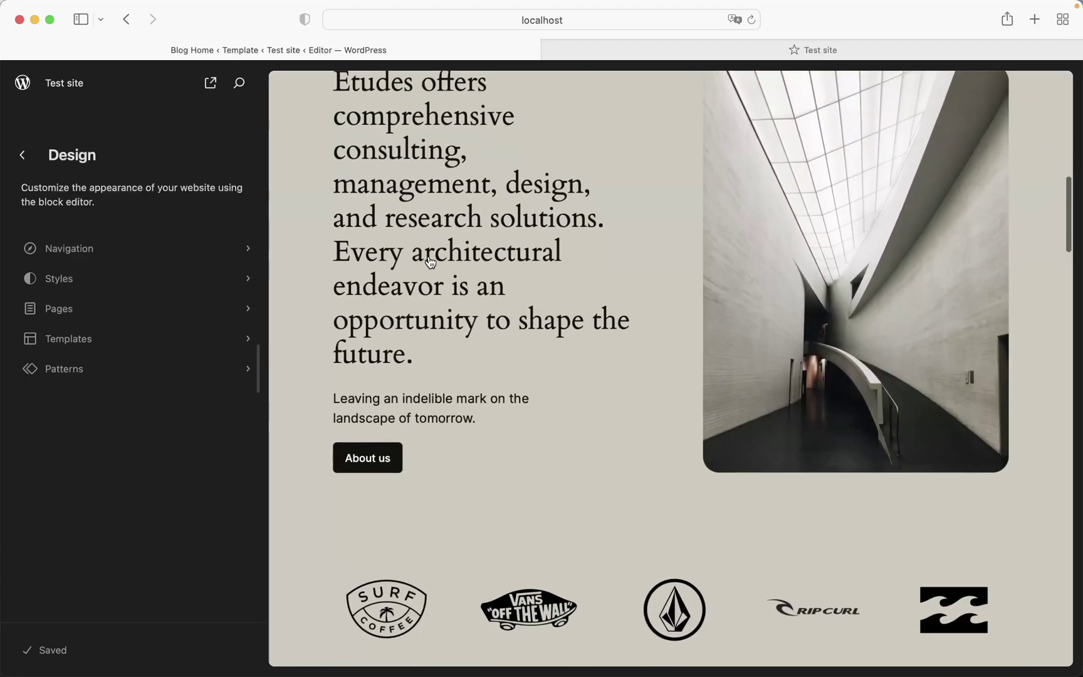
scroll(430, 262, "up", 5)
Open the Blog Home template for editing and scroll down to the logo carousel.
left_click(352, 216)
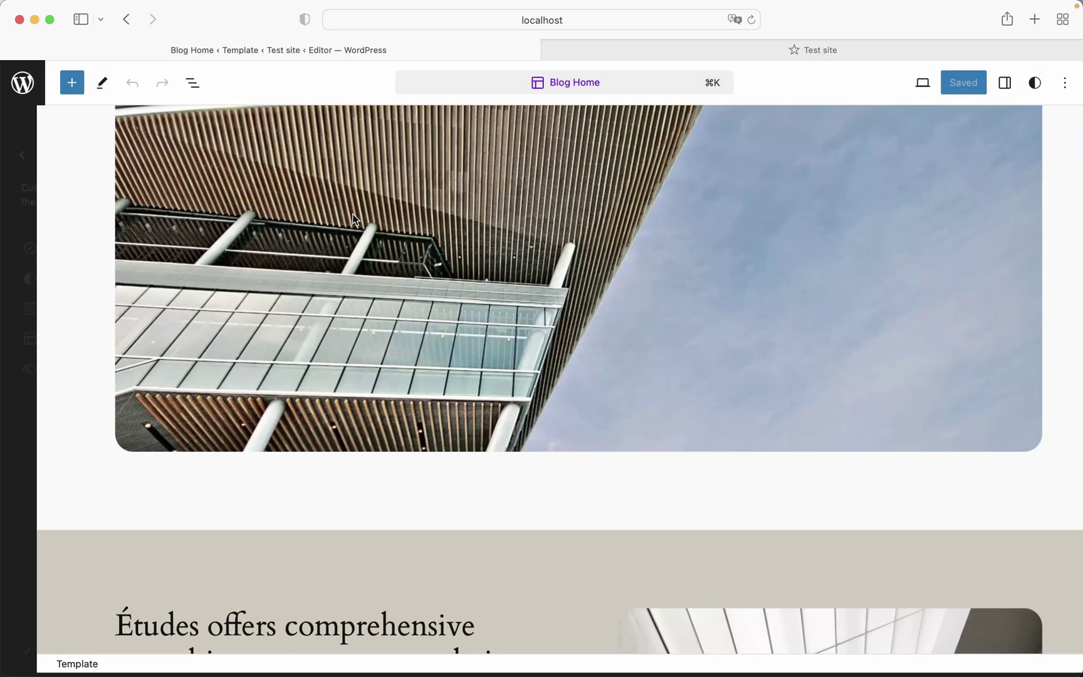
scroll(641, 227, "down", 5)
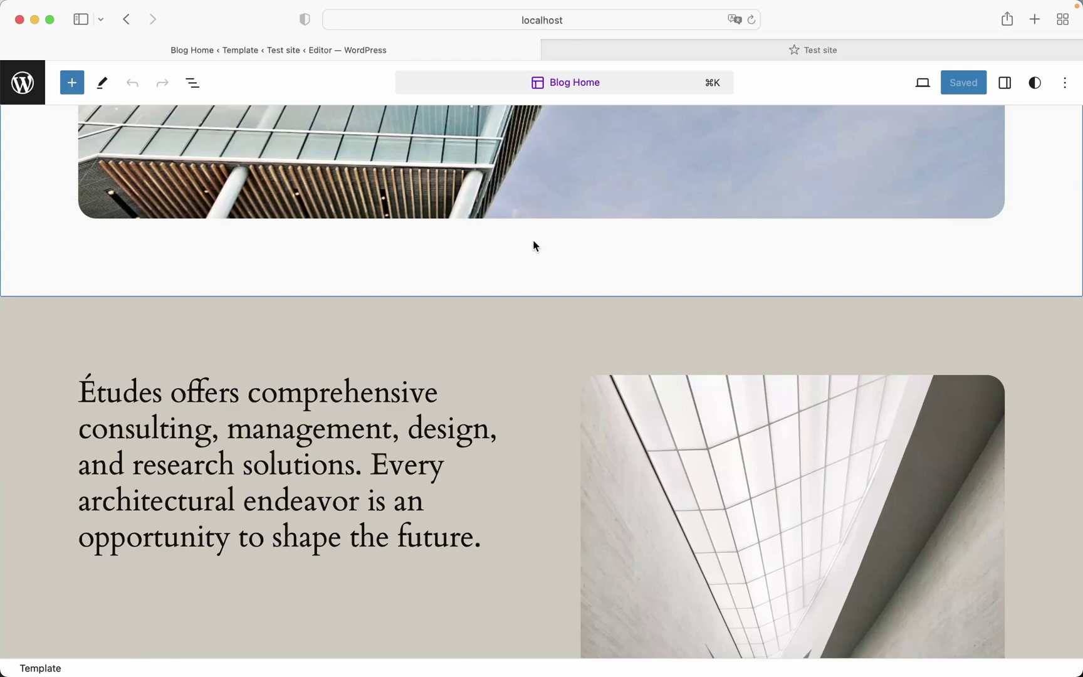
scroll(535, 245, "down", 15)
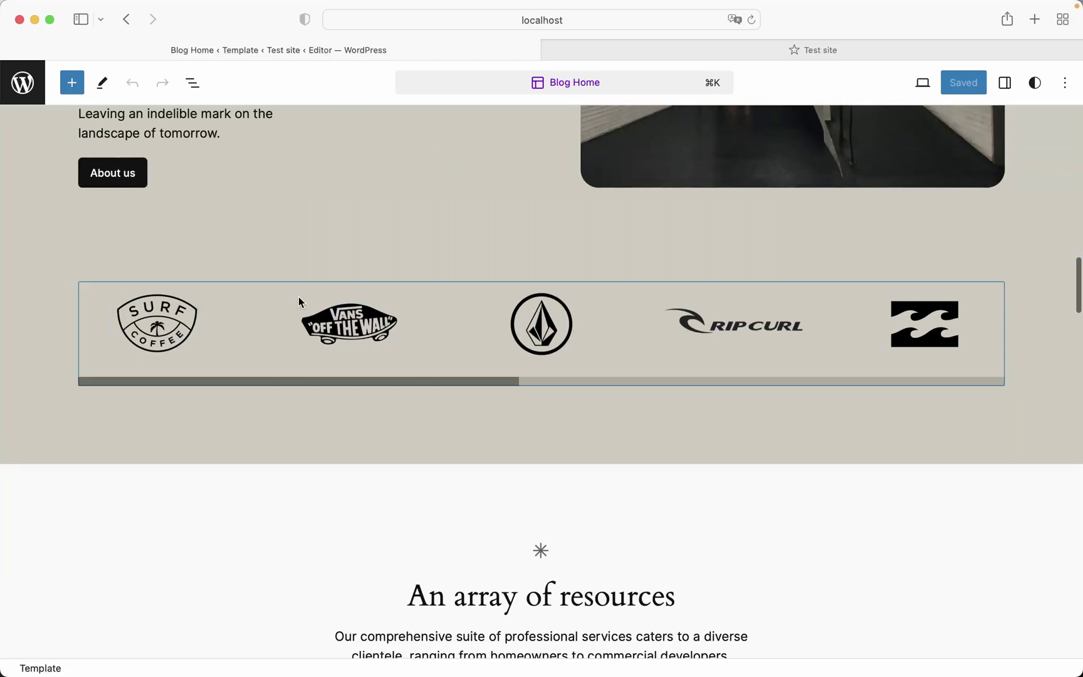
Select the old logo carousel through its parent blocks and delete it.
left_click(140, 326)
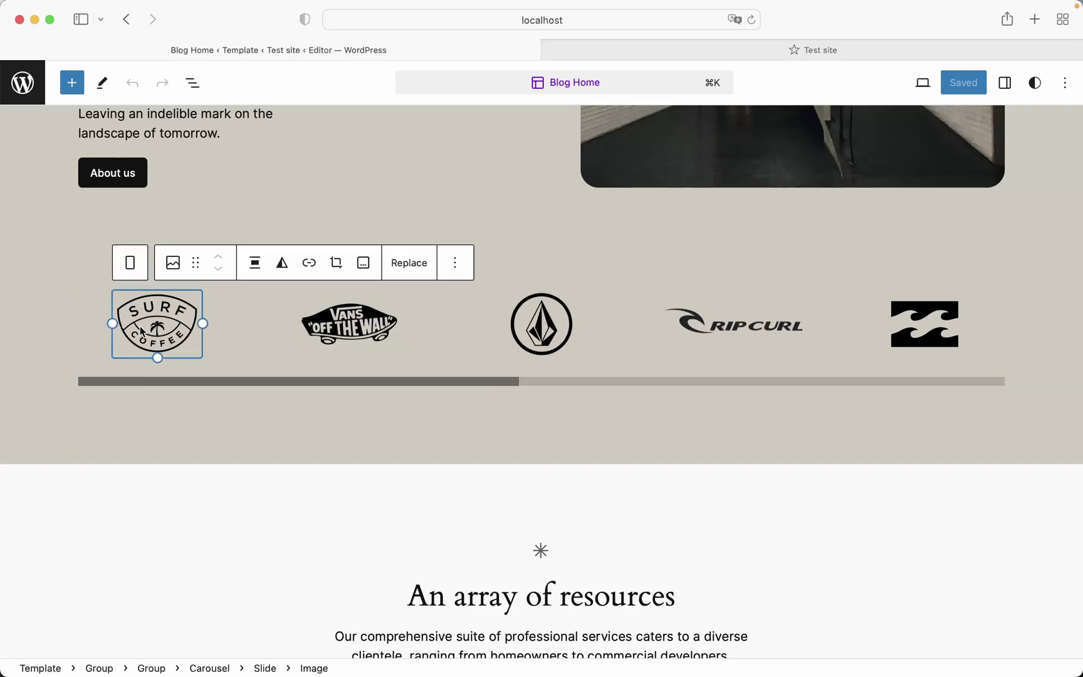
left_click(146, 270)
left_click(99, 263)
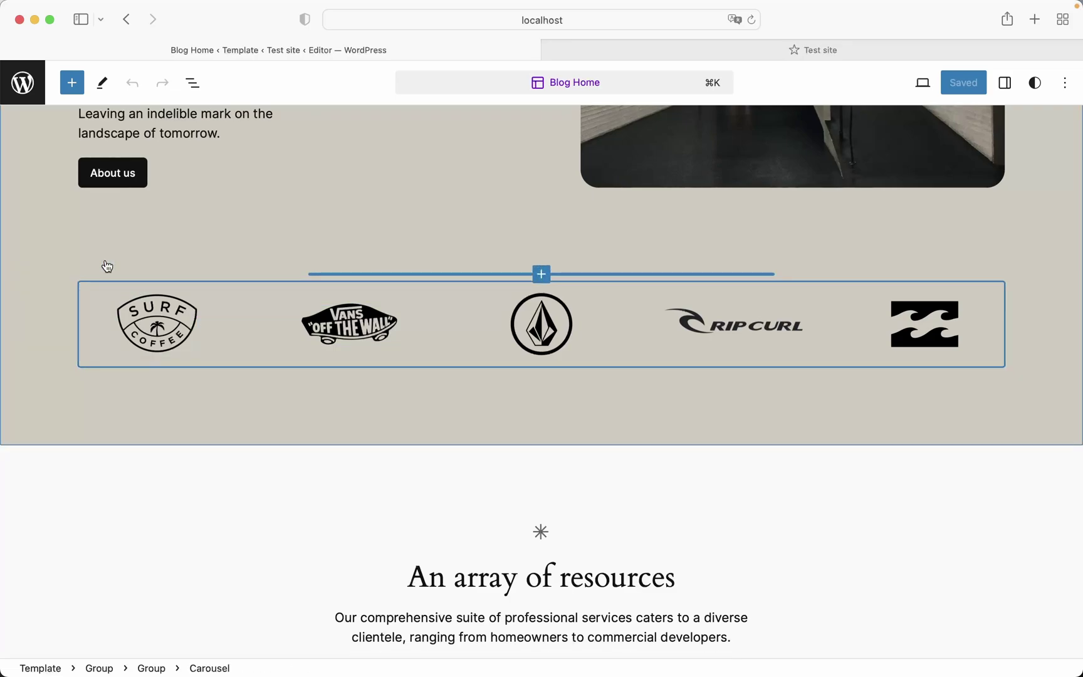
left_click(257, 254)
left_click(257, 254)
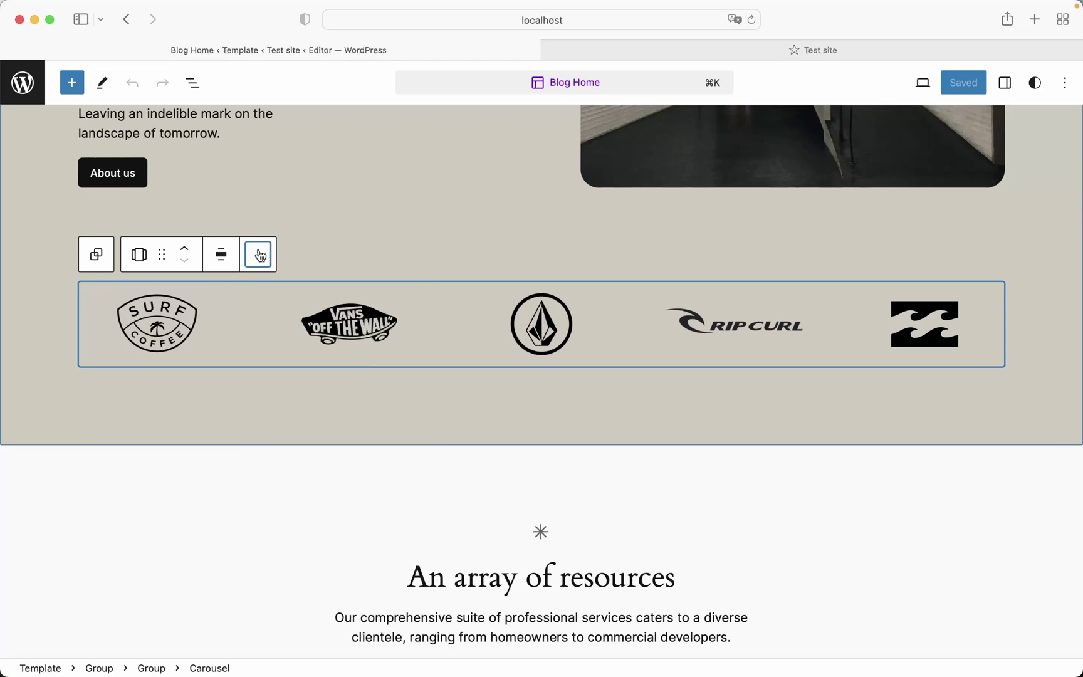
left_click(192, 83)
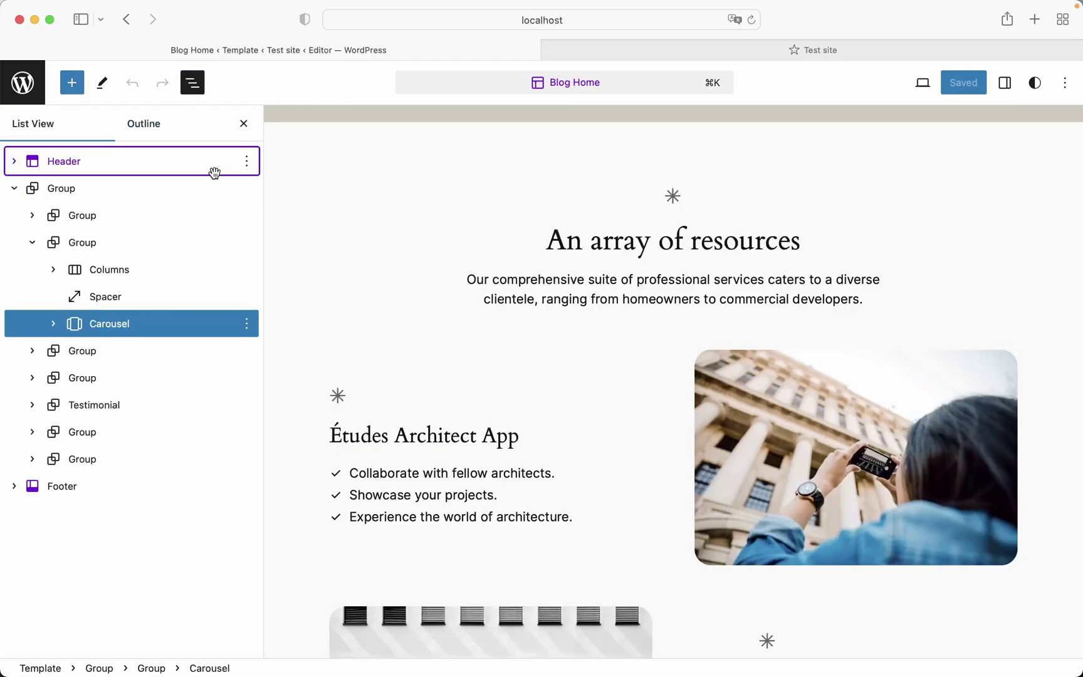
left_click(192, 81)
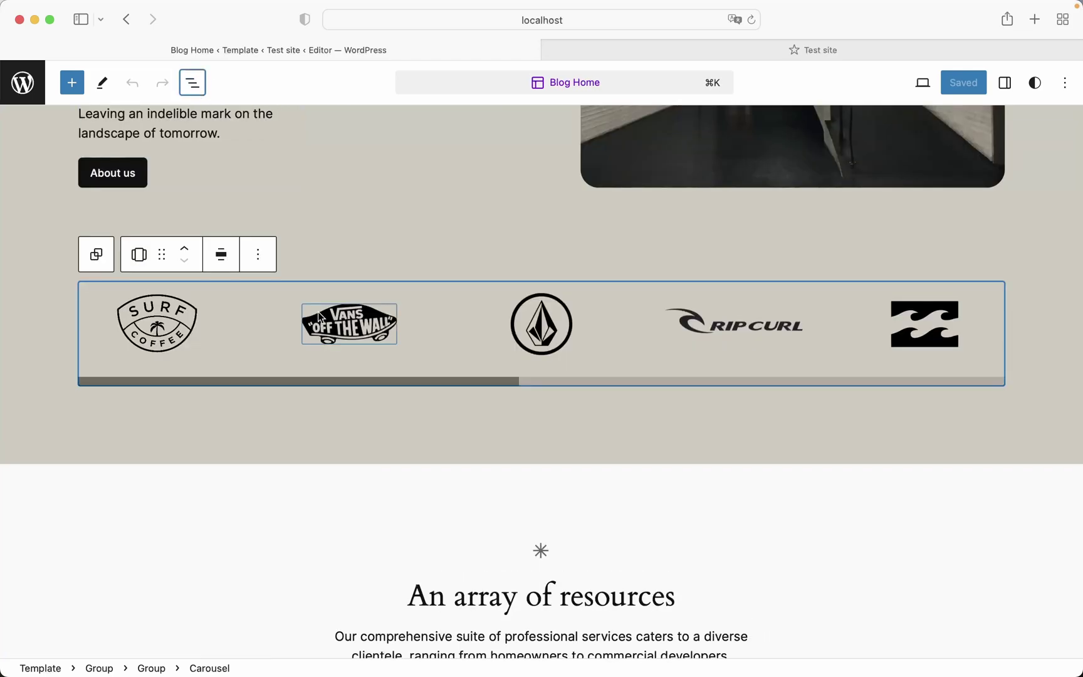
left_click(256, 246)
left_click(310, 597)
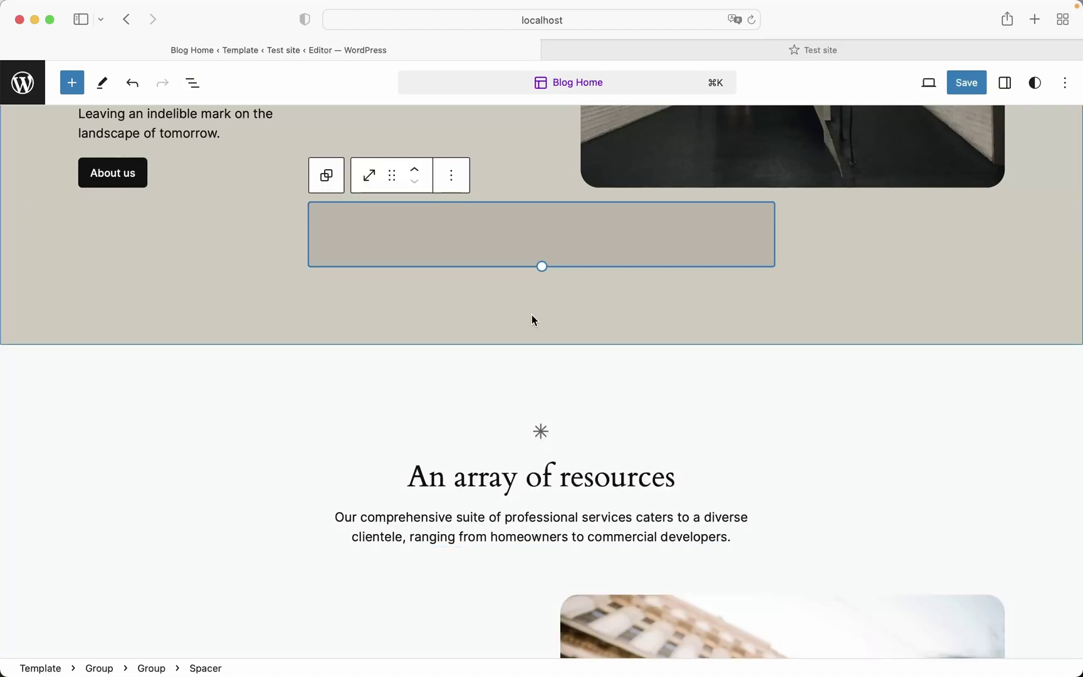
Add an empty block after the spacer below the About us section.
left_click(450, 177)
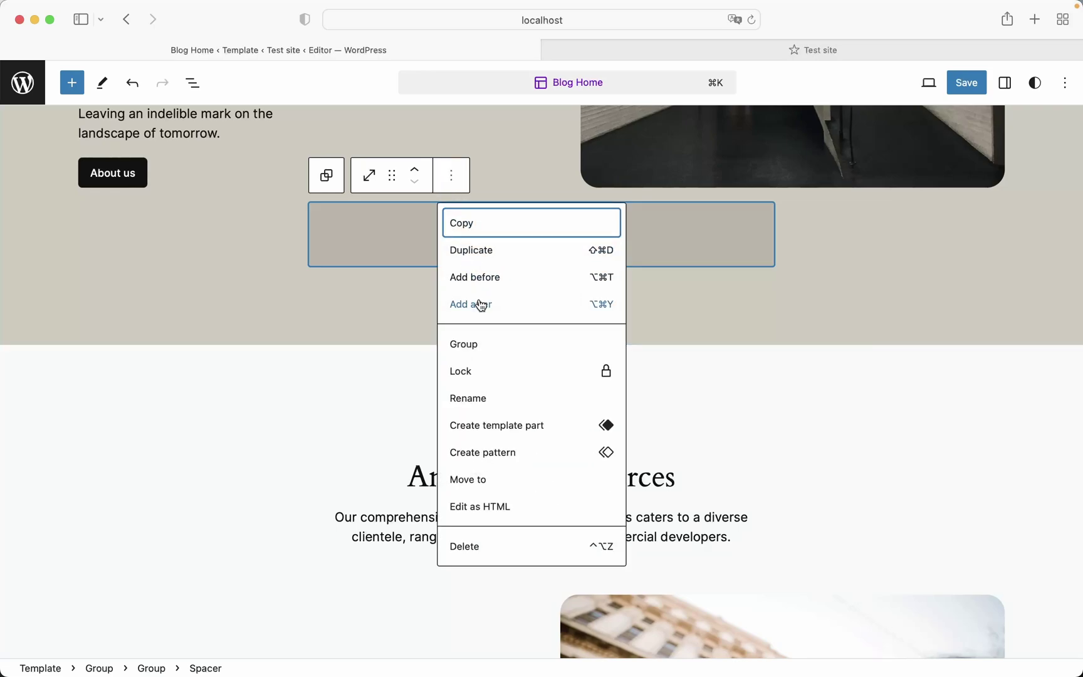
left_click(479, 304)
scroll(418, 283, "up", 3)
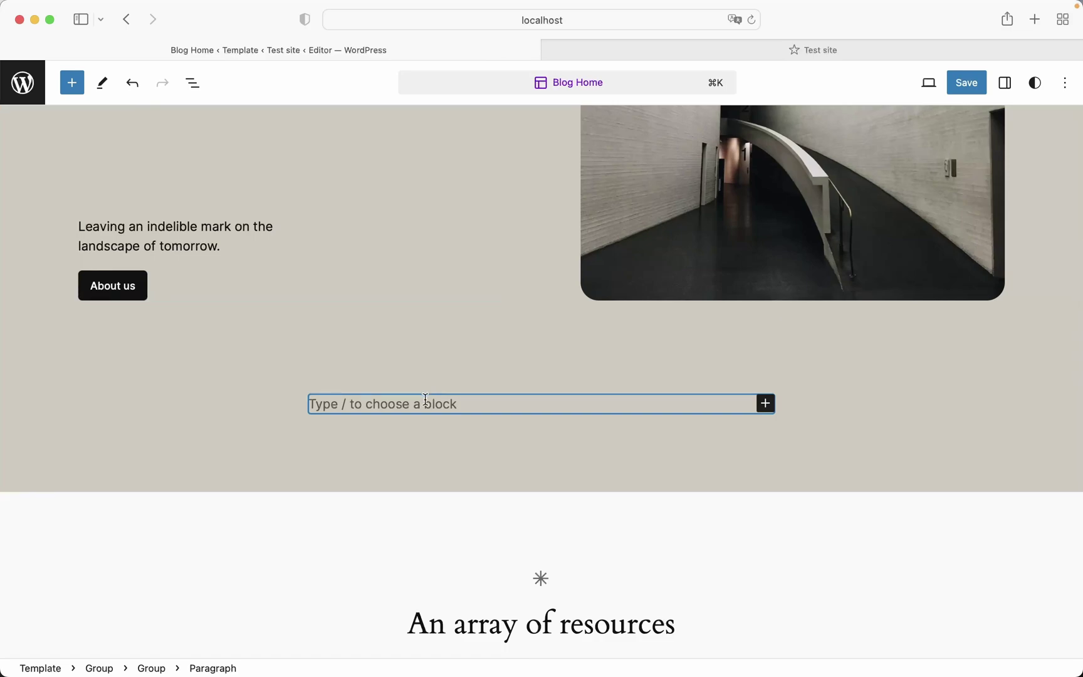
type("/")
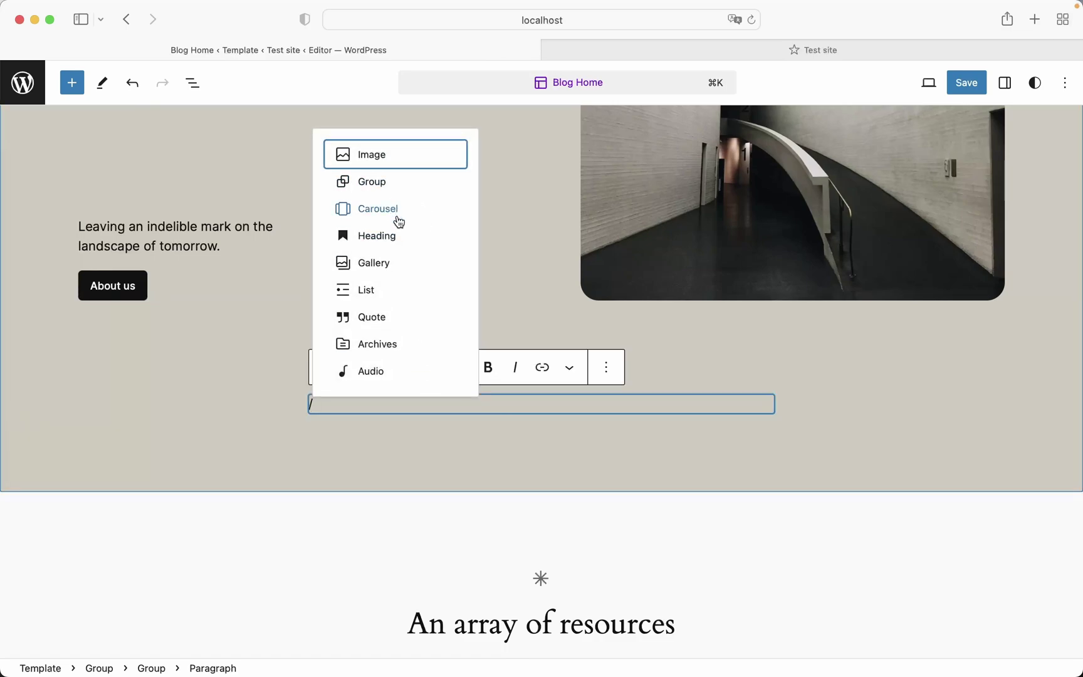
key("BackSpace")
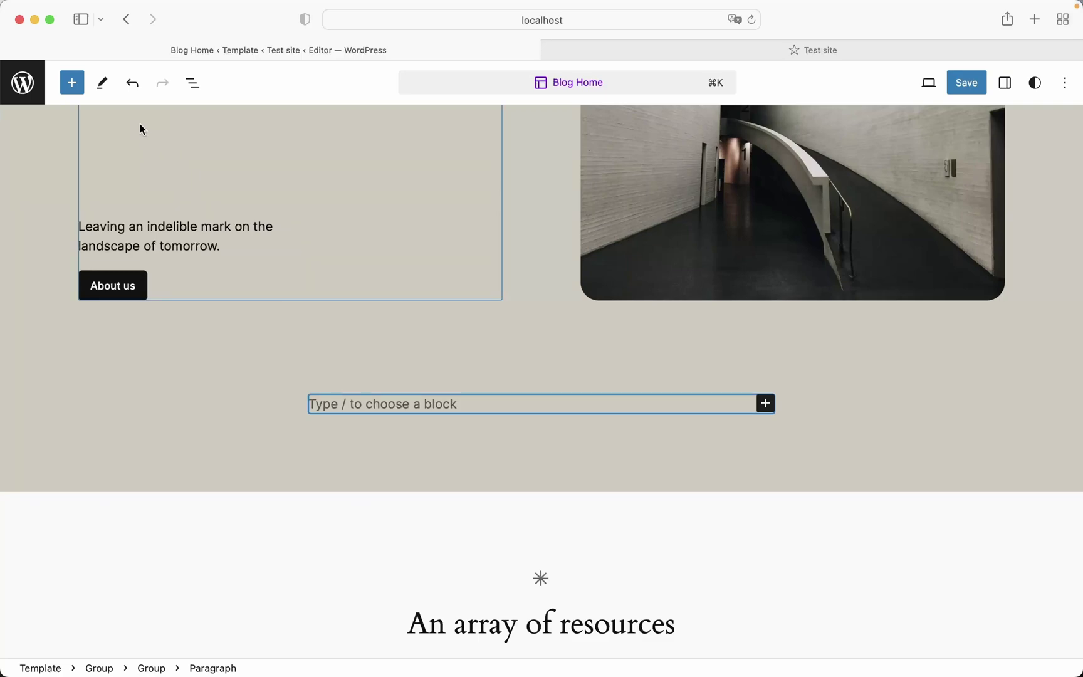
Insert a Carousel block from the full block library, then close the library panel.
left_click(71, 82)
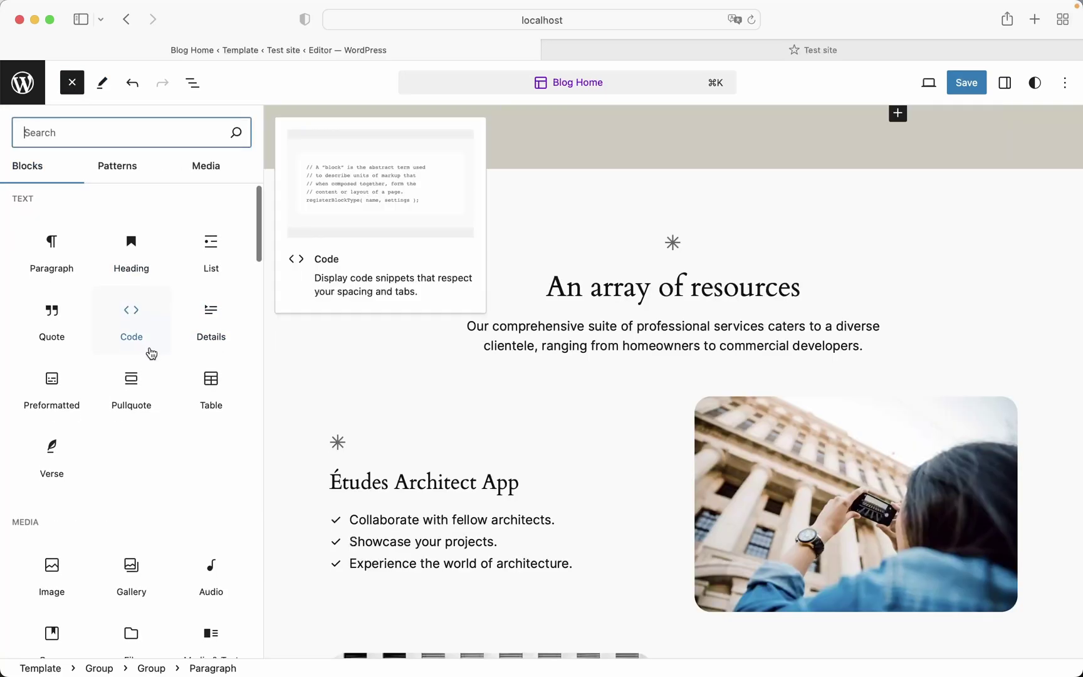
scroll(150, 353, "down", 5)
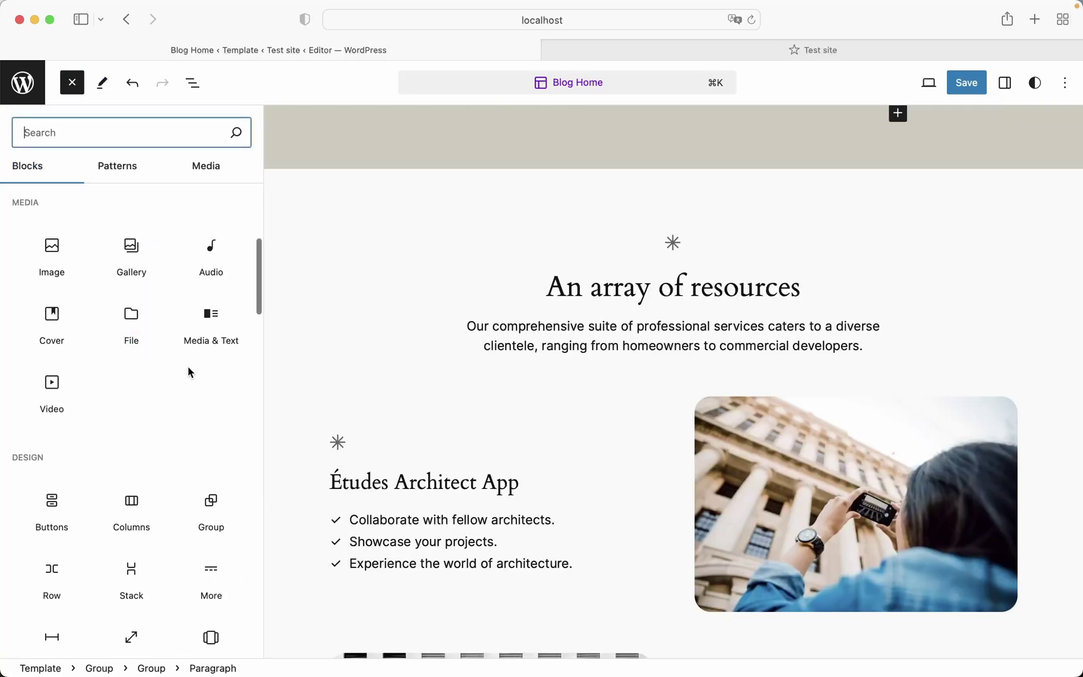
scroll(188, 370, "down", 3)
mouse_move(213, 450)
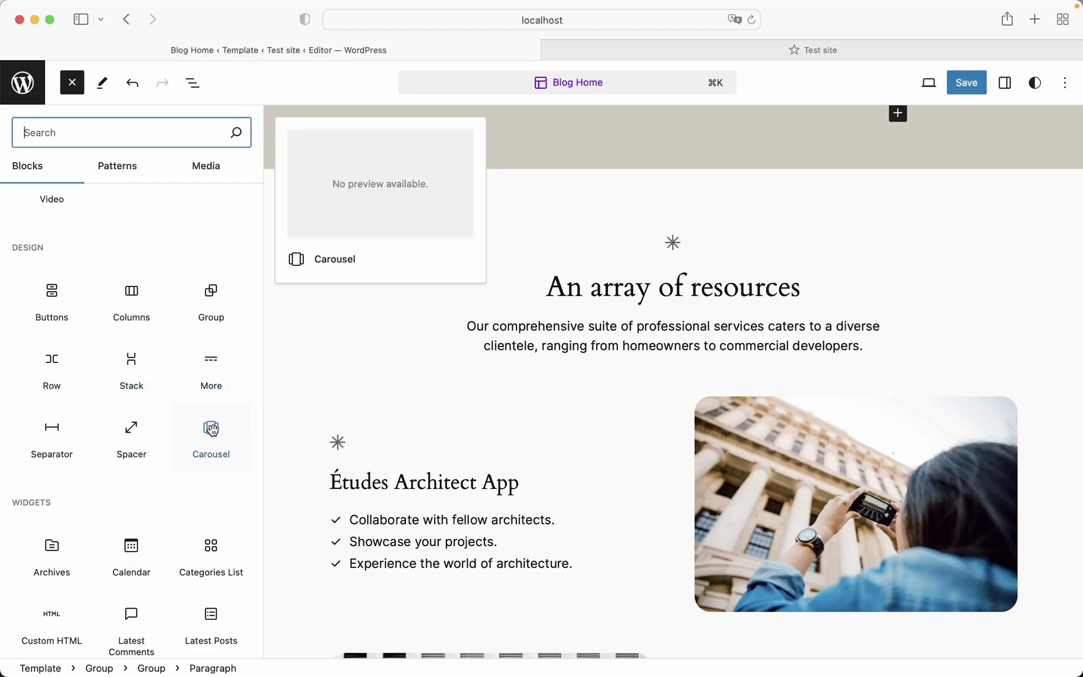
left_click(211, 436)
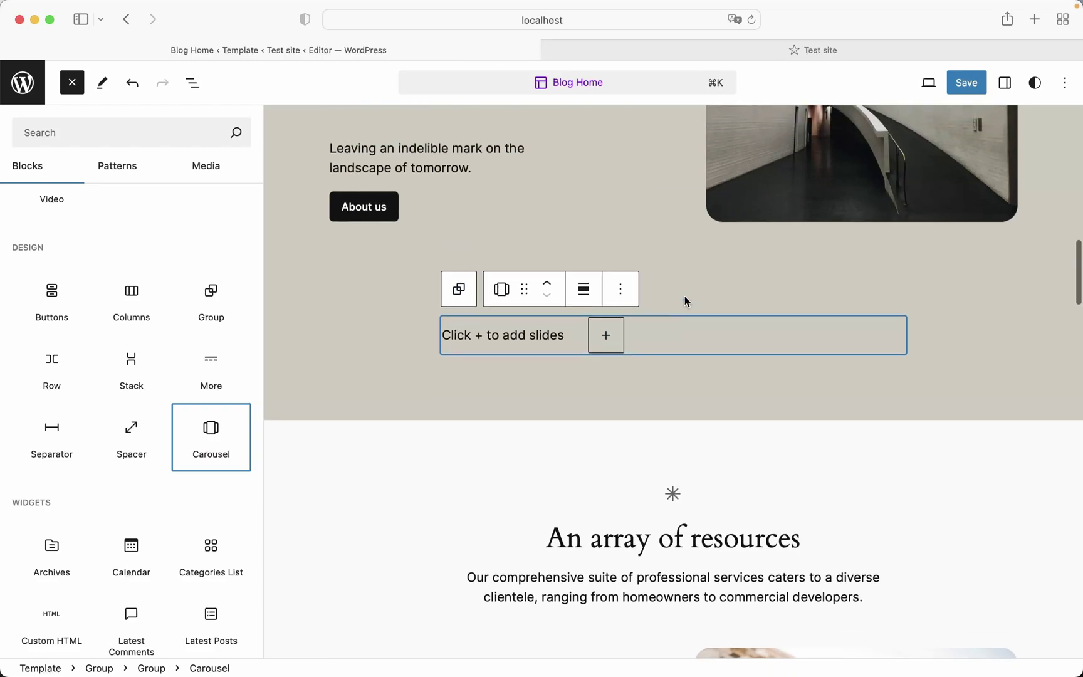
left_click(621, 338)
Add three slides to the new carousel and compare with the live site's carousel.
scroll(622, 341, "down", 2)
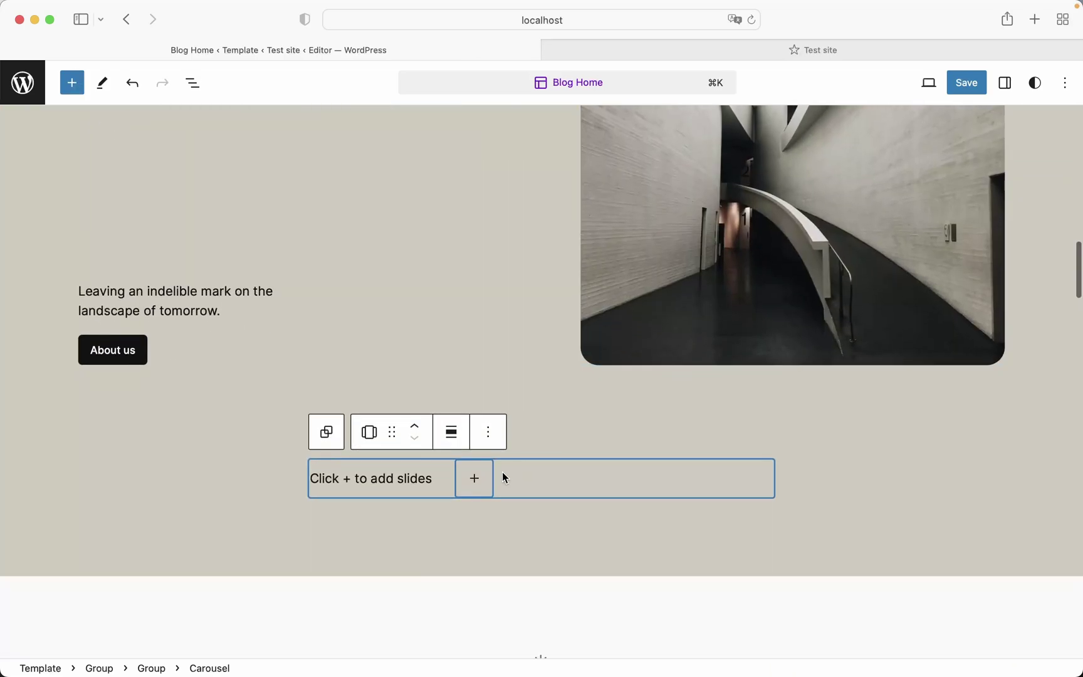
left_click(479, 478)
left_click(492, 480)
left_click(652, 484)
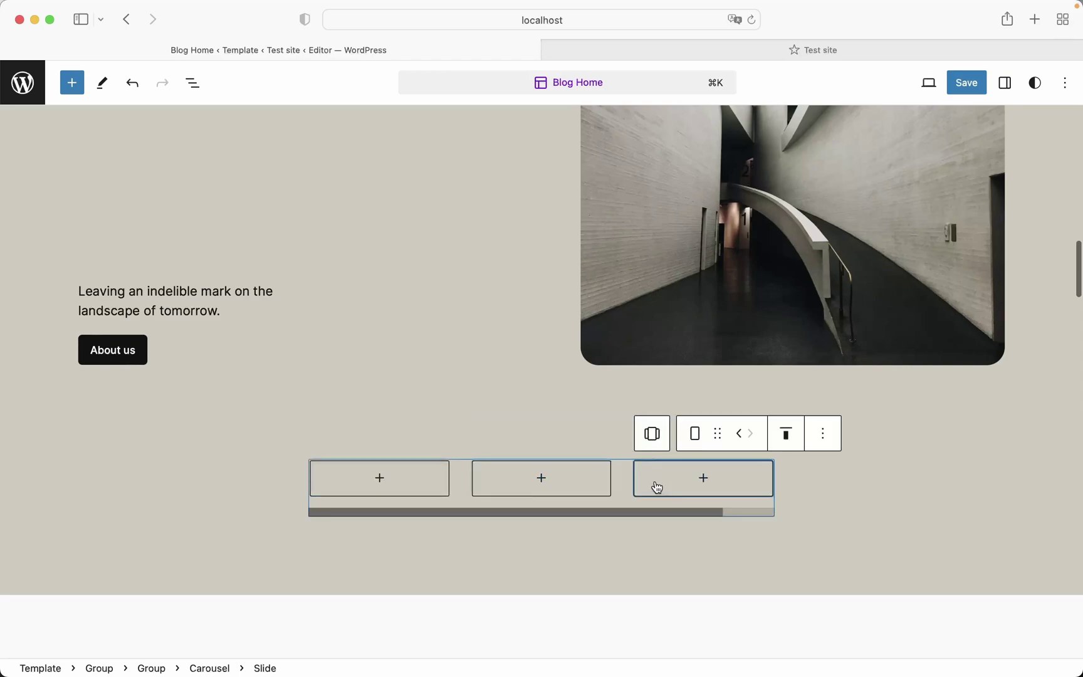
left_click(586, 51)
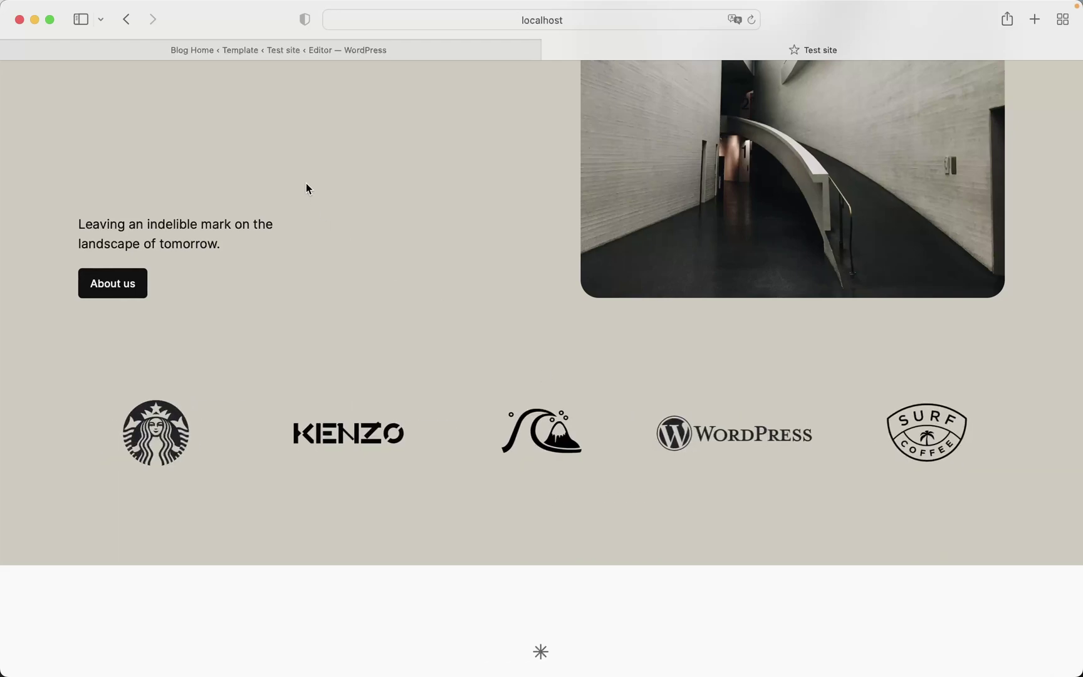
left_click(285, 50)
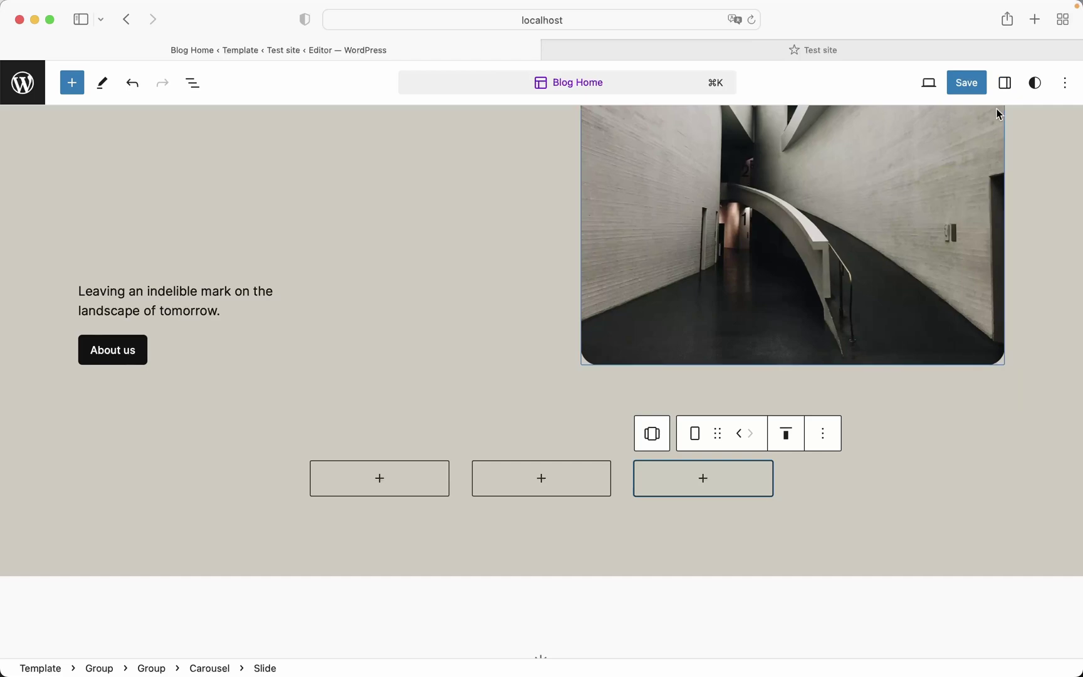
Set the Carousel block to show 5 slides at Wide width, and add a fourth slide.
left_click(1004, 83)
scroll(844, 350, "up", 3)
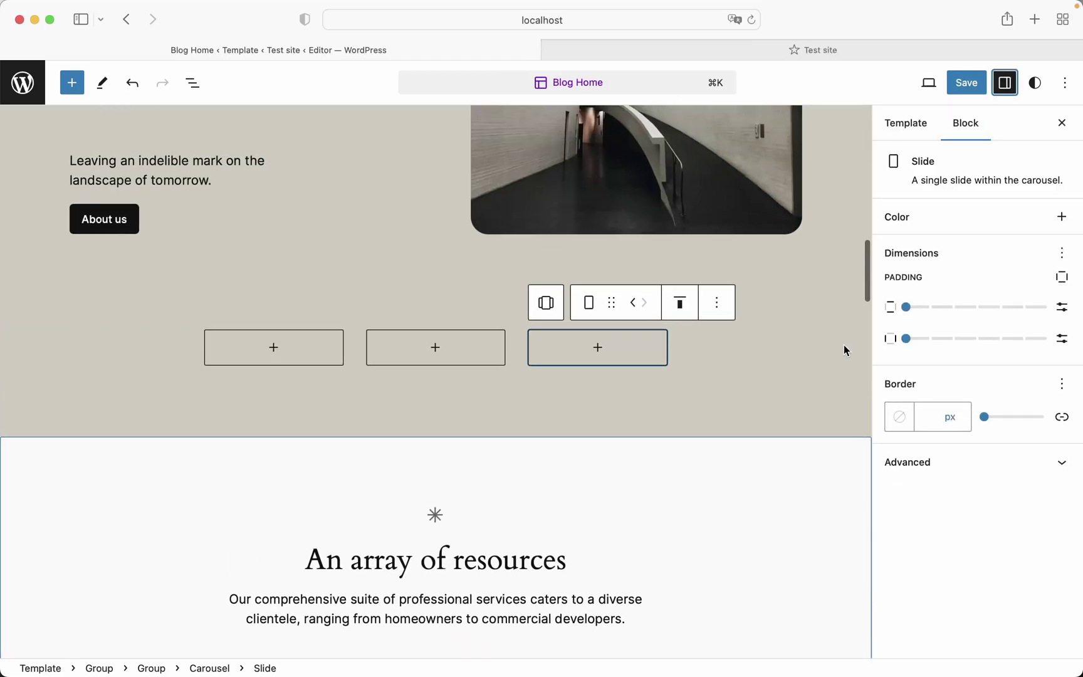
left_click(545, 310)
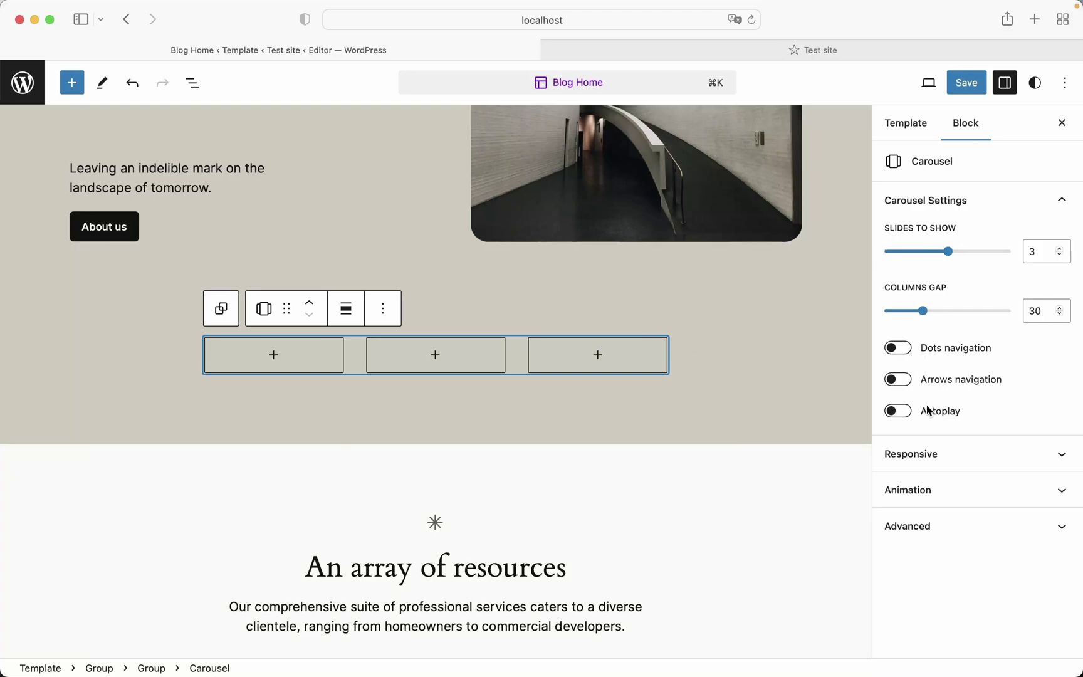
left_click_drag(950, 251, 1010, 251)
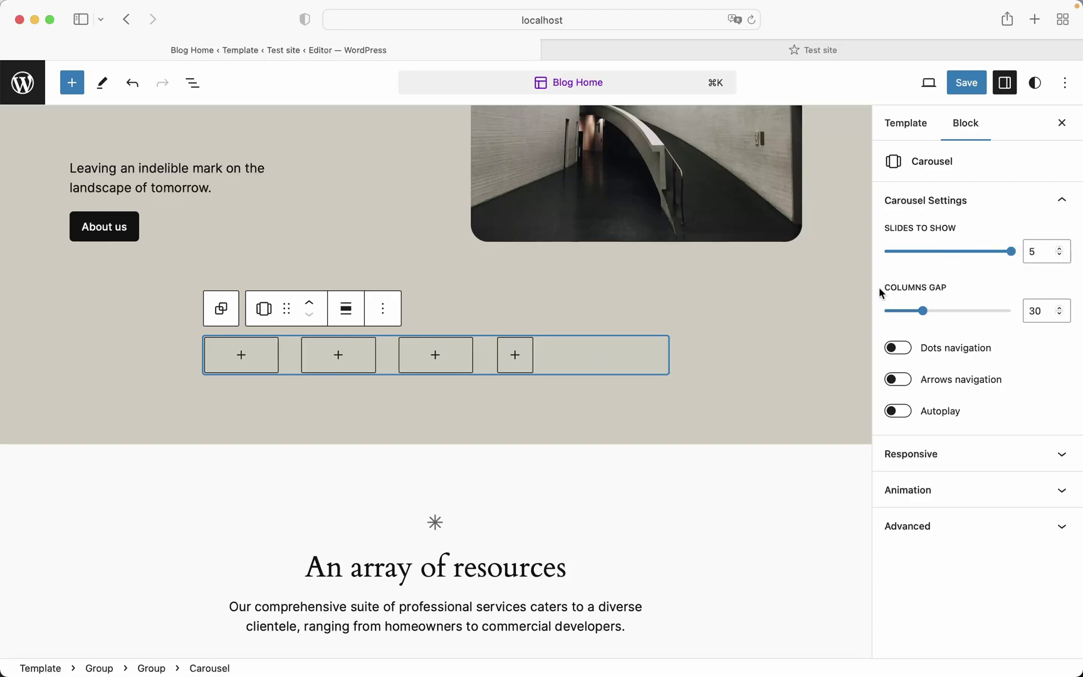
left_click(345, 308)
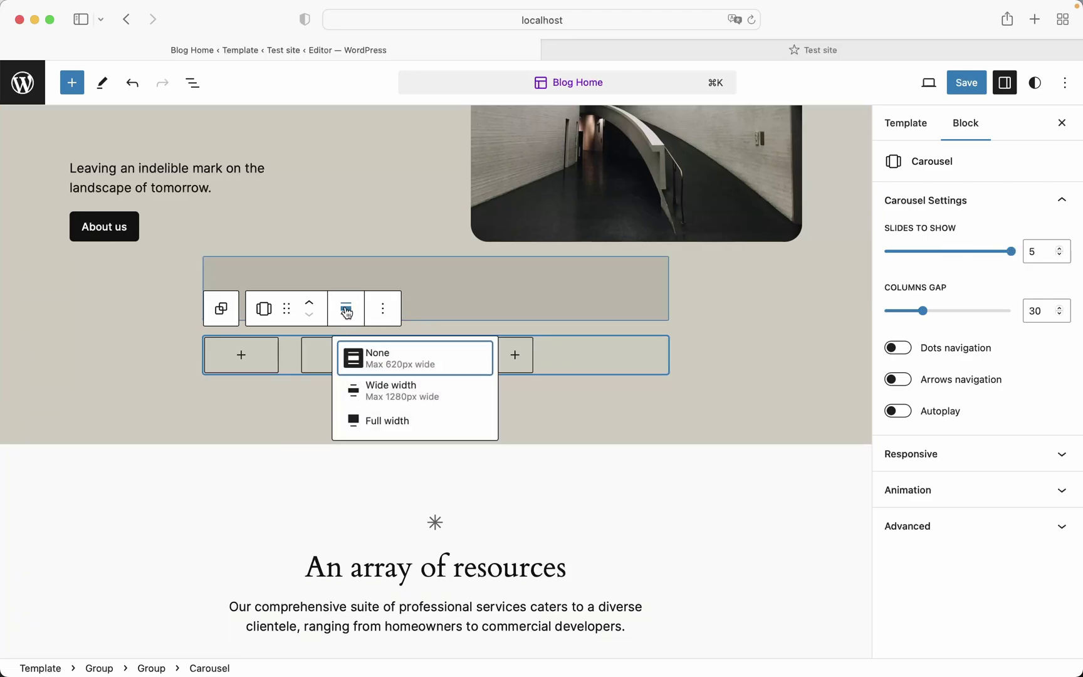
left_click(371, 395)
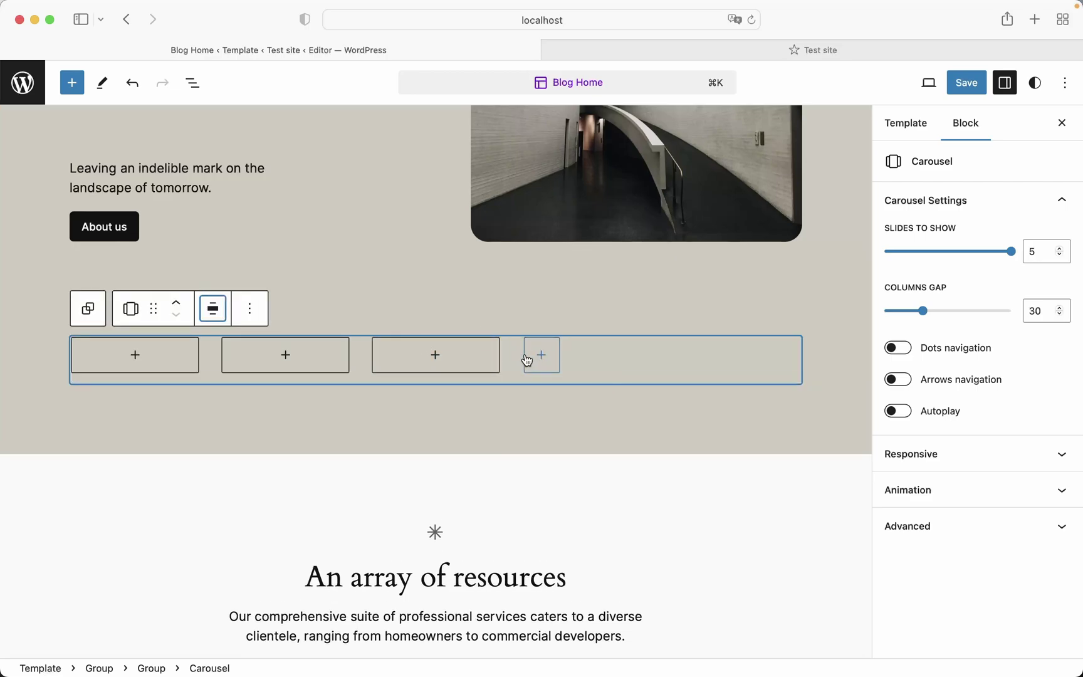
left_click(540, 356)
Add a fifth slide and choose the Surf Coffee logo from the Media Library for the first slide.
left_click(701, 355)
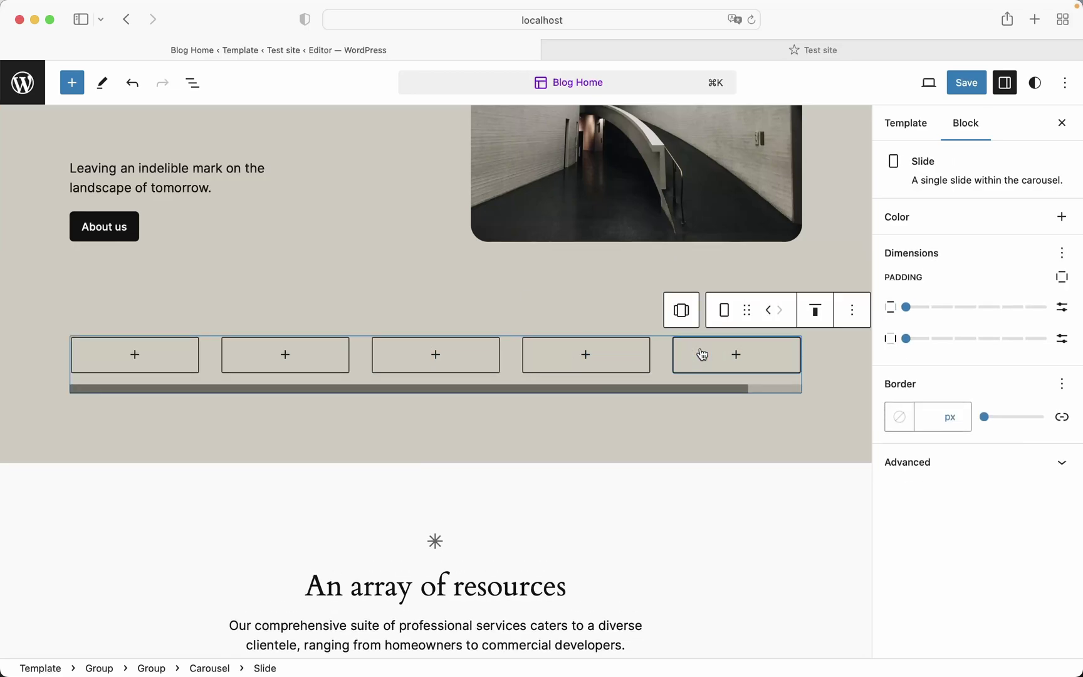
left_click(111, 353)
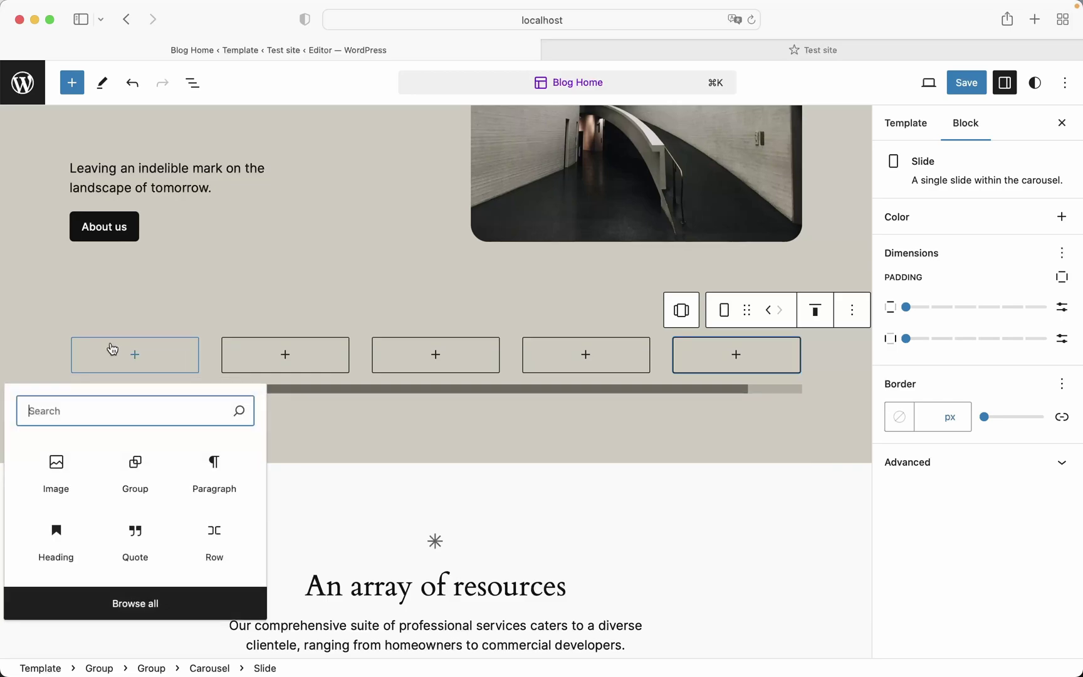
left_click(72, 466)
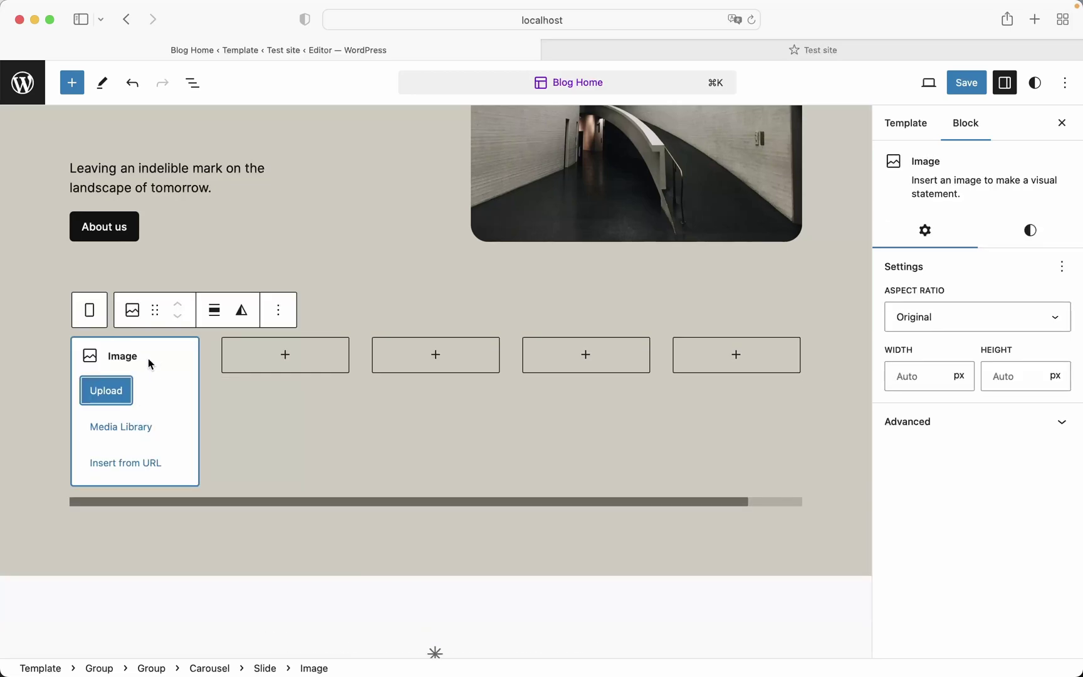
left_click(136, 430)
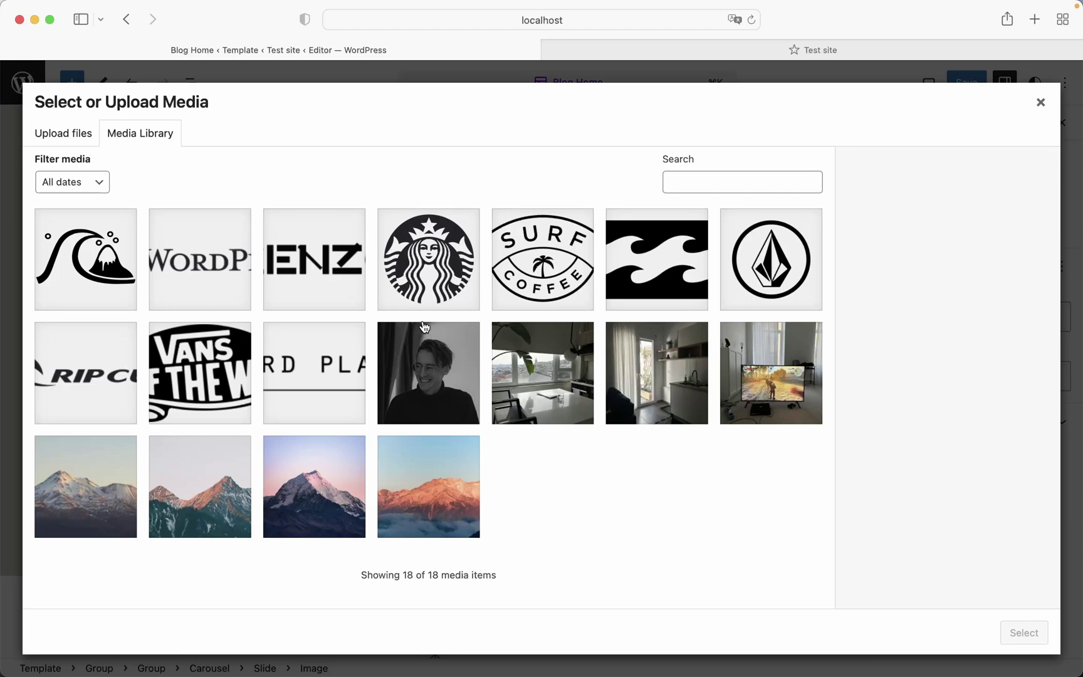
left_click(521, 257)
Insert the Surf Coffee logo, then add the Rip Curl logo to the second slide.
left_click(1005, 628)
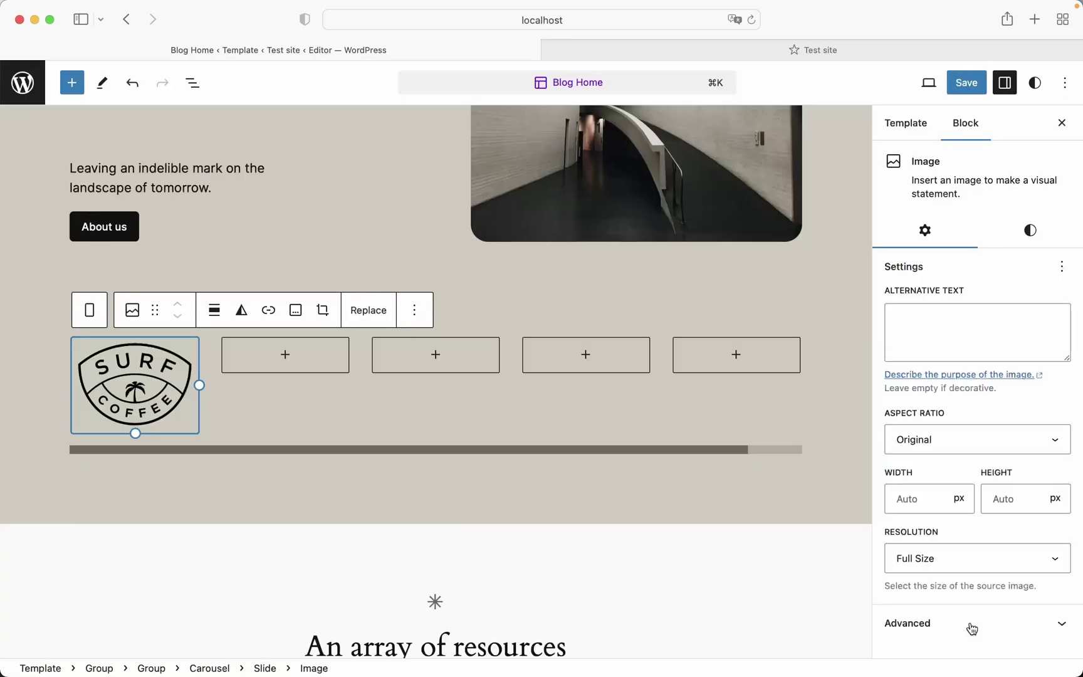
left_click(307, 356)
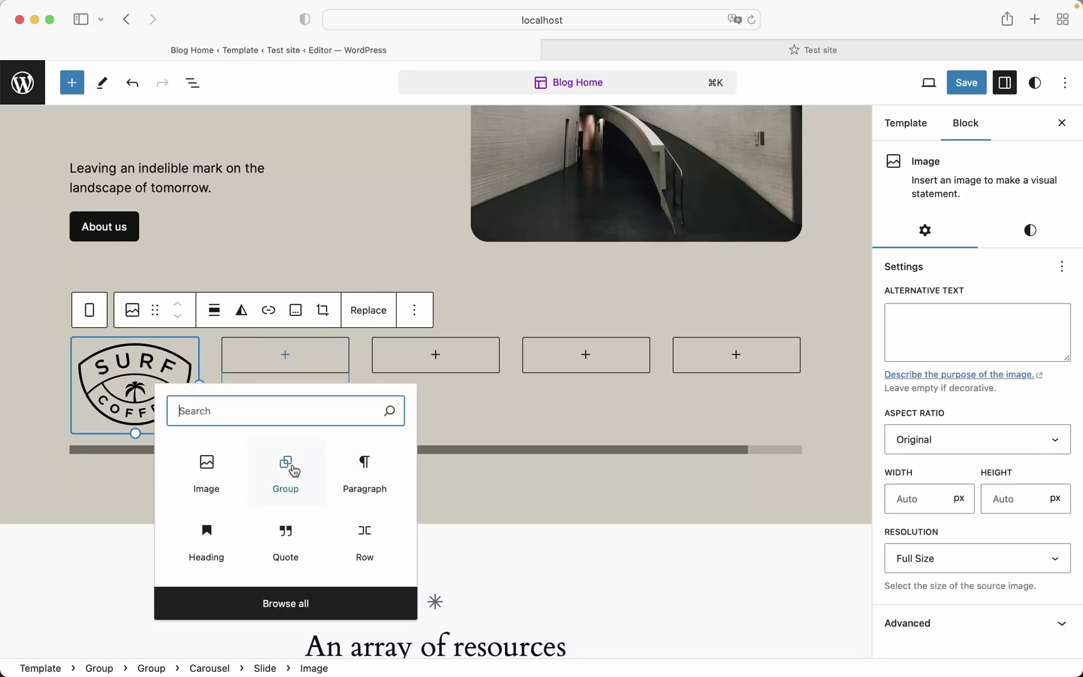
left_click(222, 467)
left_click(263, 424)
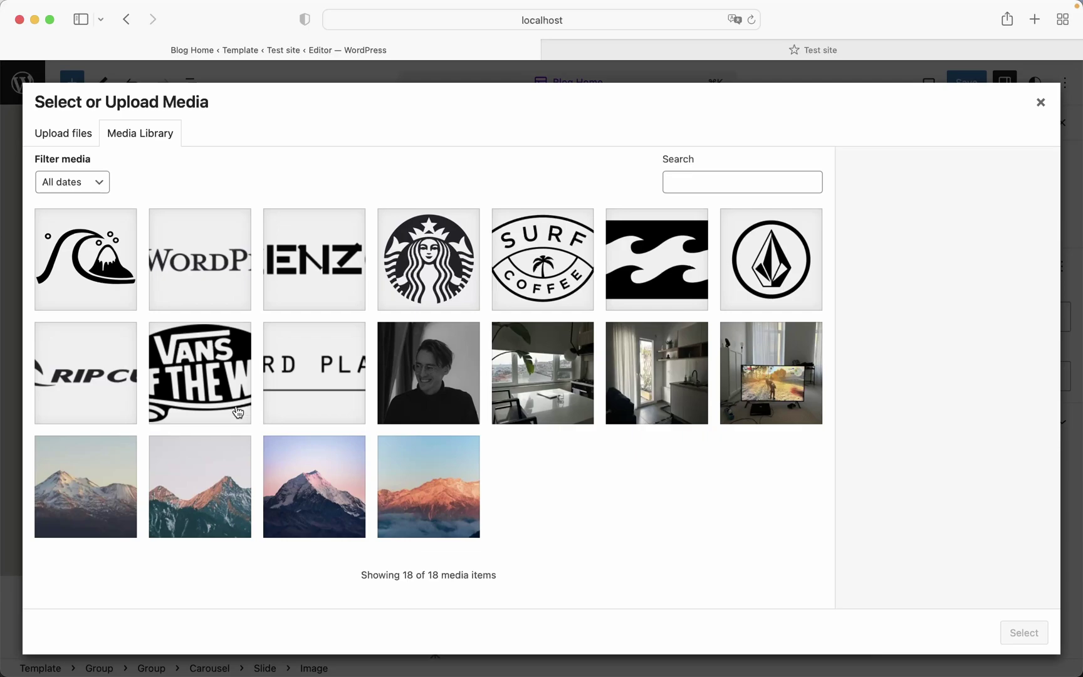
left_click(130, 374)
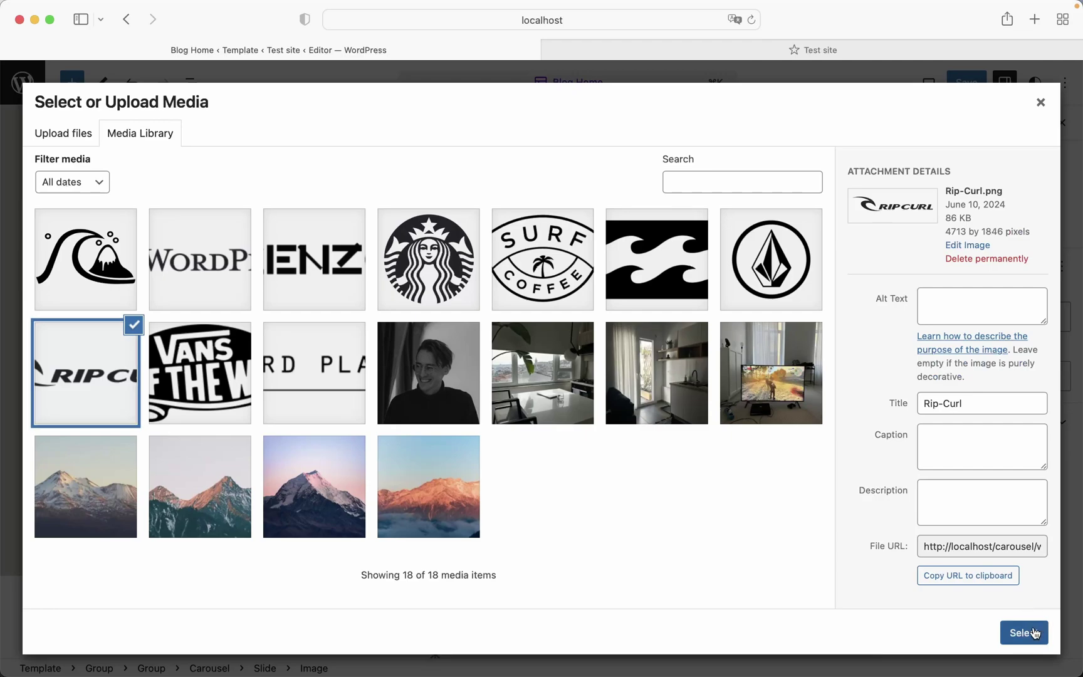
left_click(1023, 632)
Fill the third and fourth slides with the Vans and Volcom logos.
left_click(436, 355)
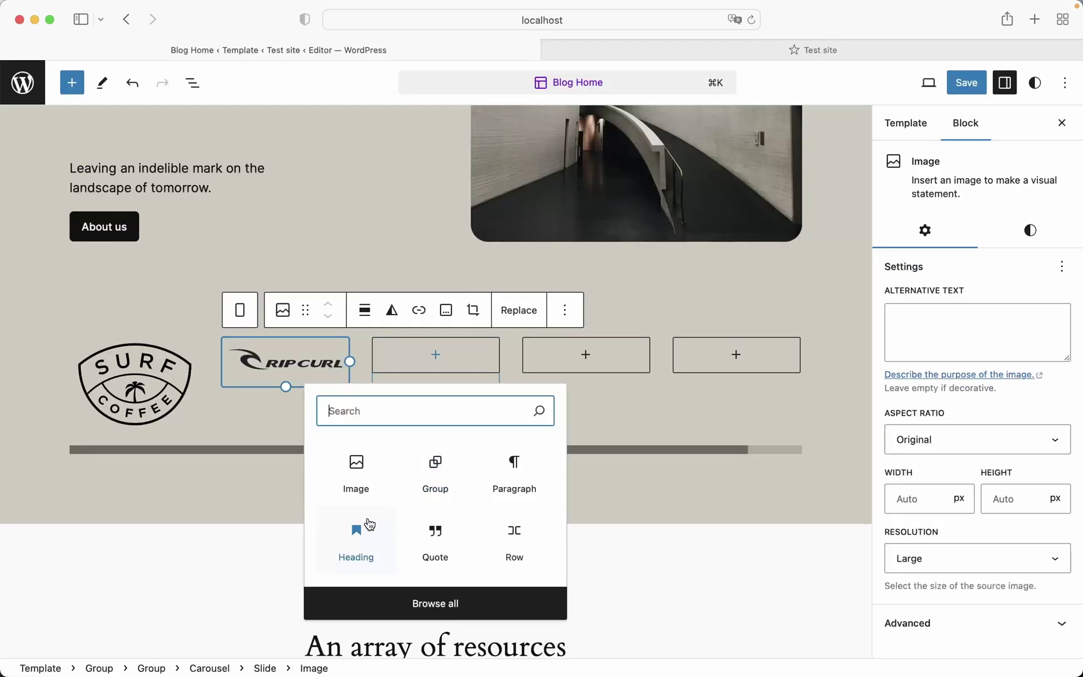
left_click(356, 460)
left_click(415, 430)
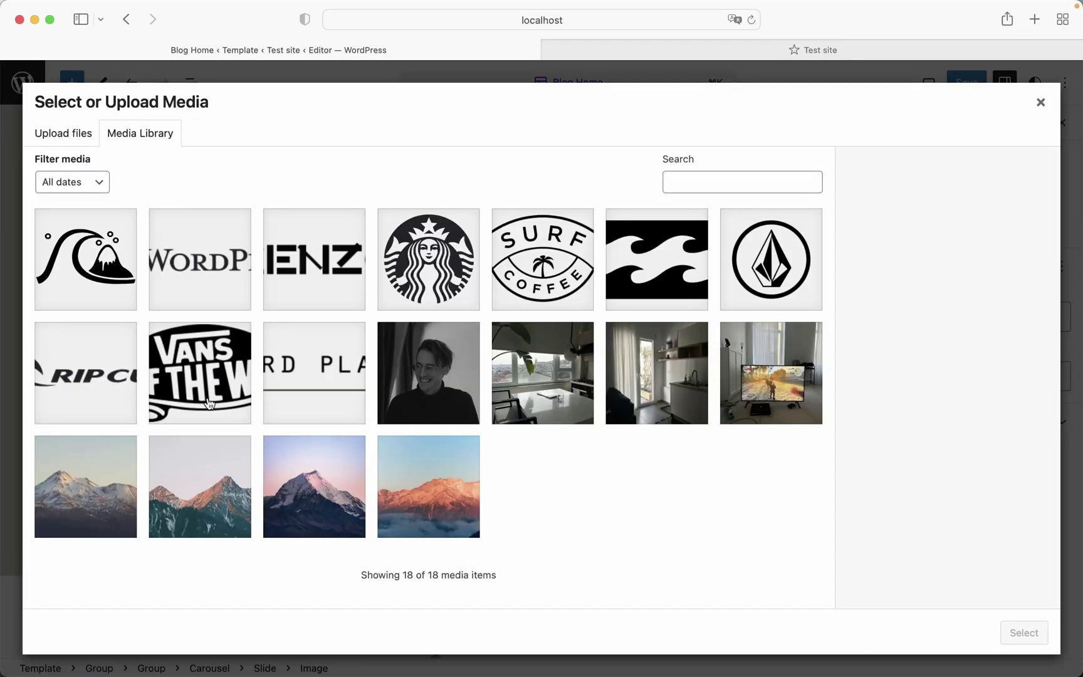
left_click(209, 403)
left_click(1023, 632)
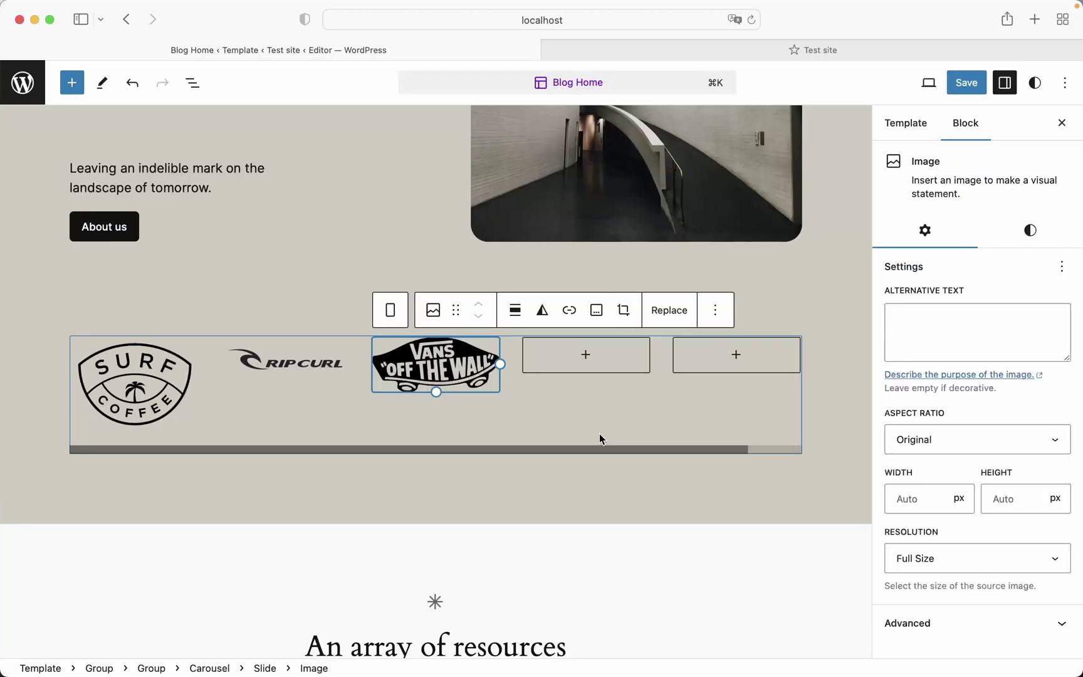
left_click(585, 355)
left_click(506, 469)
left_click(556, 429)
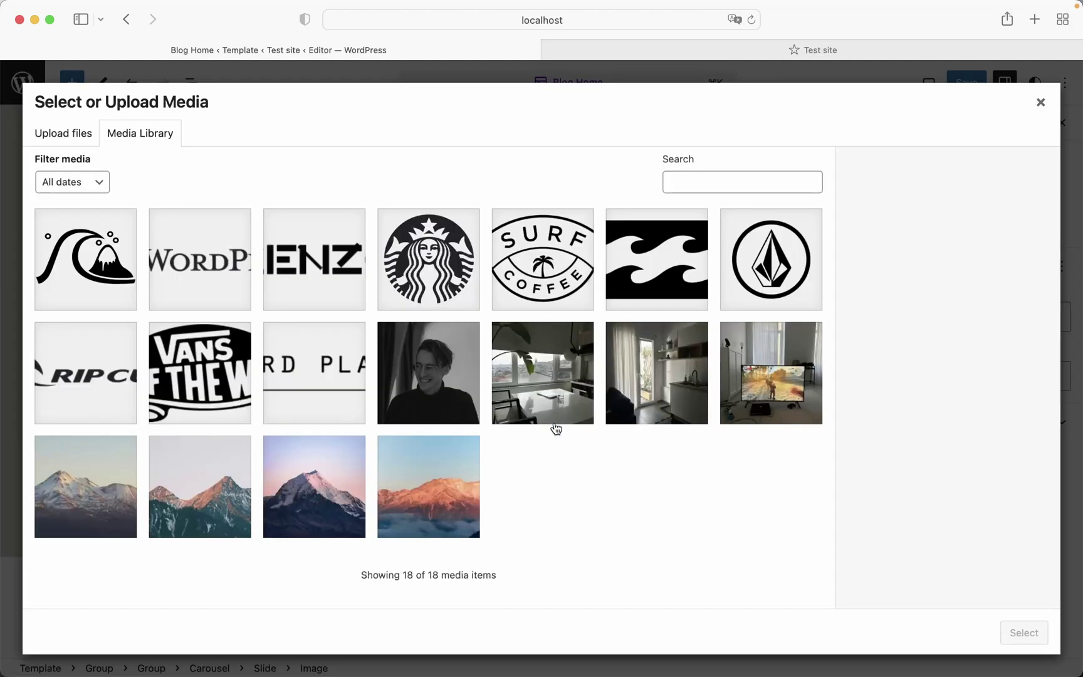
left_click(658, 287)
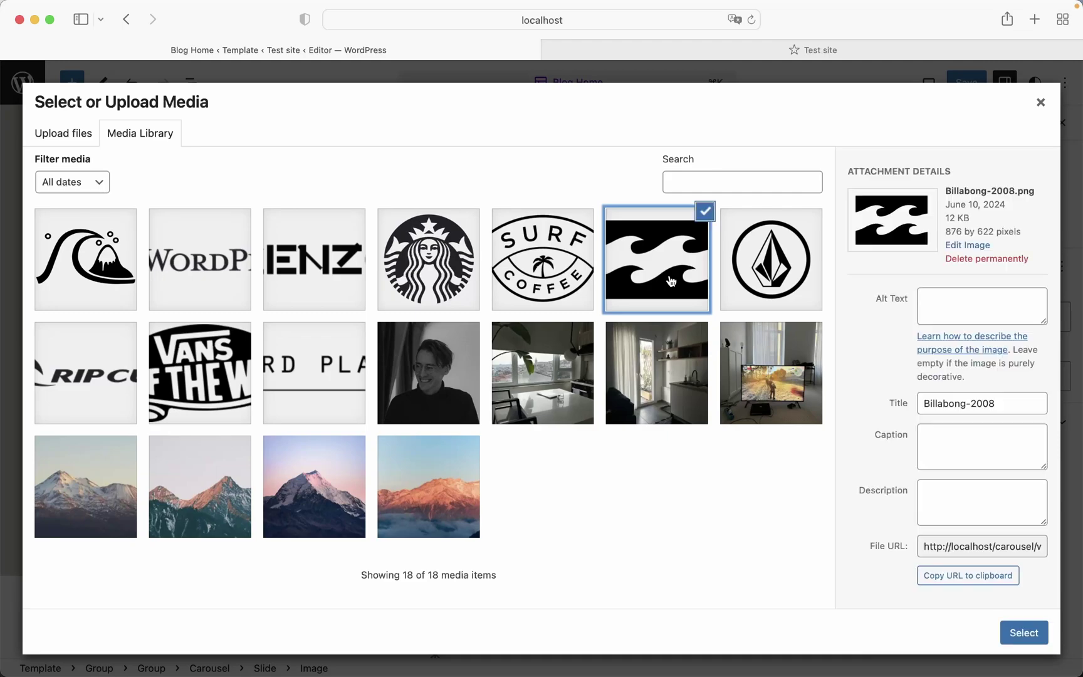
left_click(772, 270)
left_click(1010, 632)
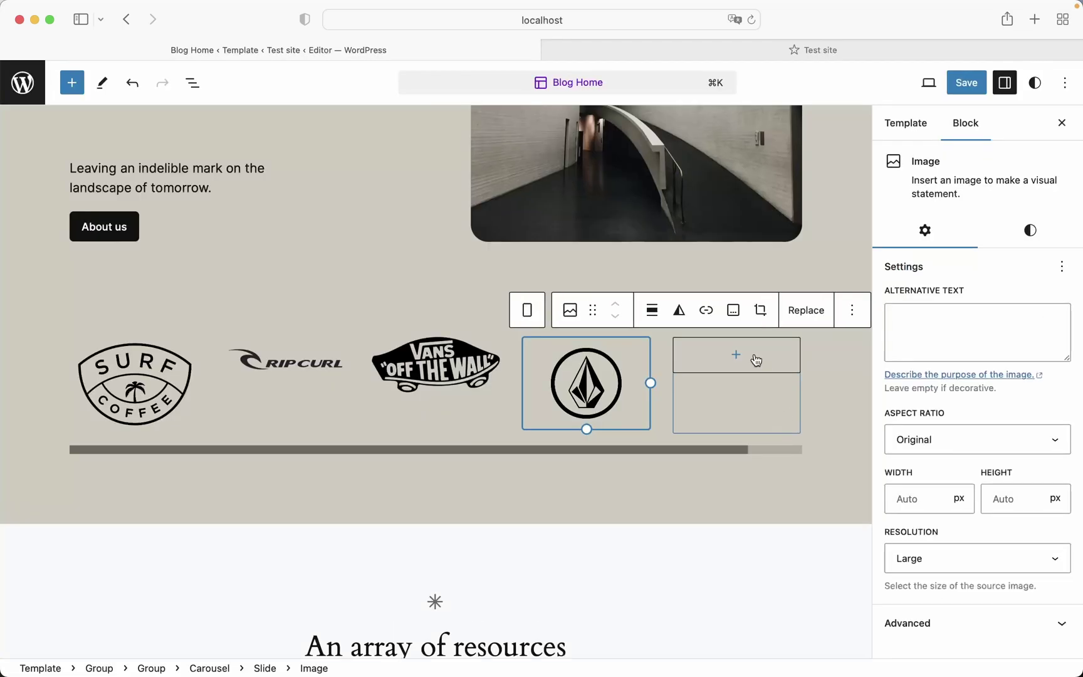
Put the Kenzo and Billabong logos into the next two empty slides.
left_click(741, 347)
left_click(662, 472)
left_click(717, 425)
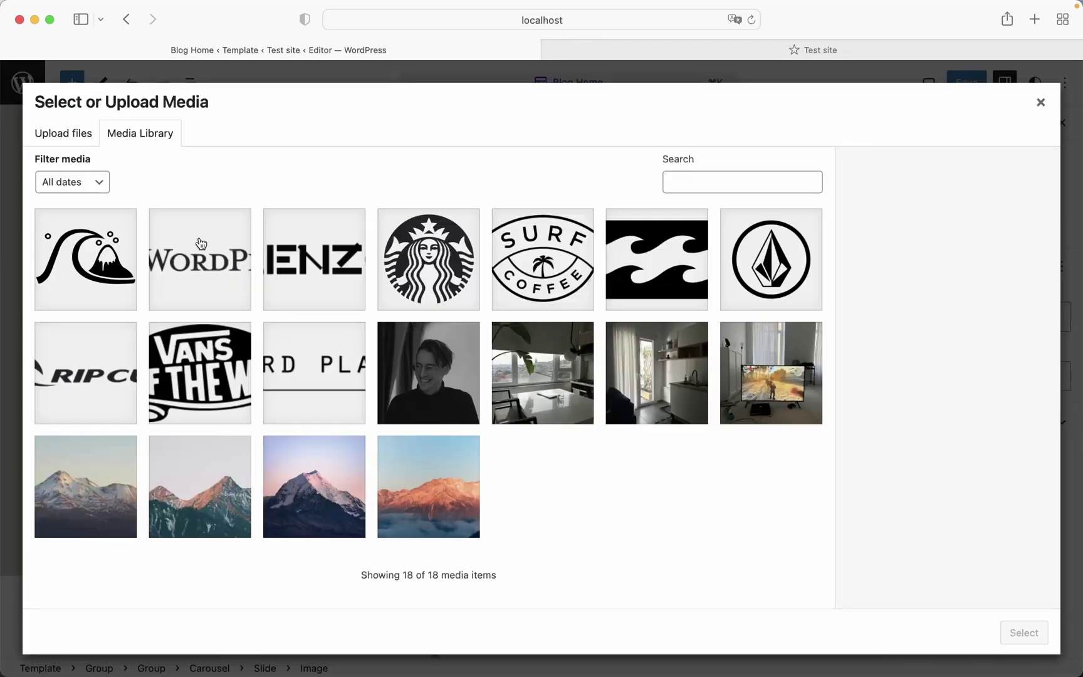
left_click(332, 276)
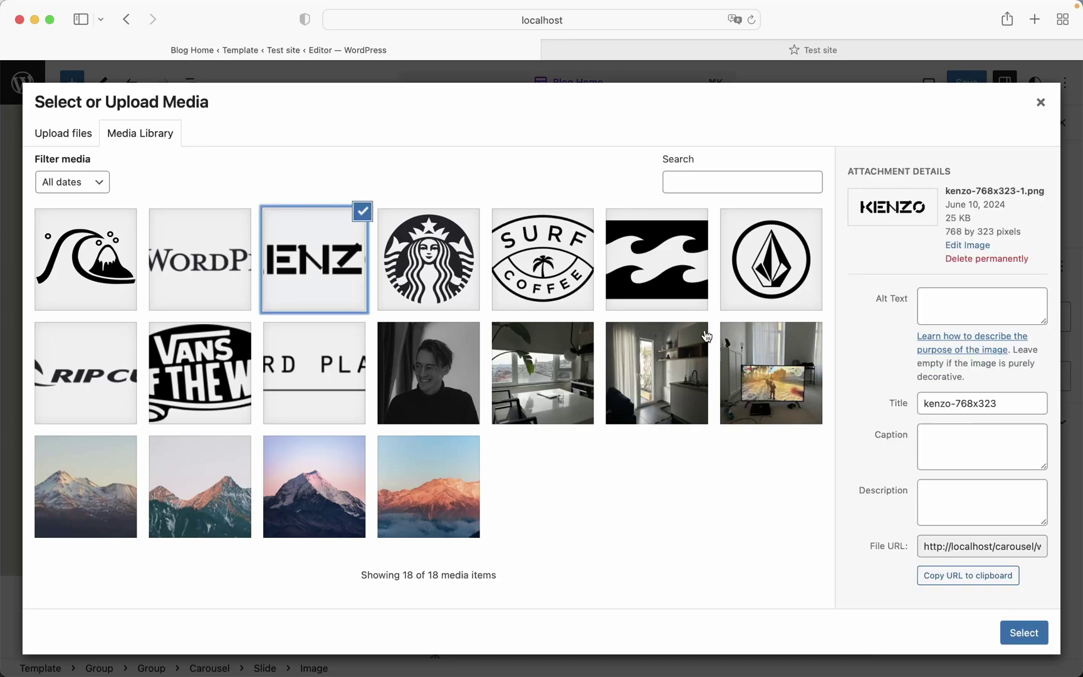
left_click(1019, 632)
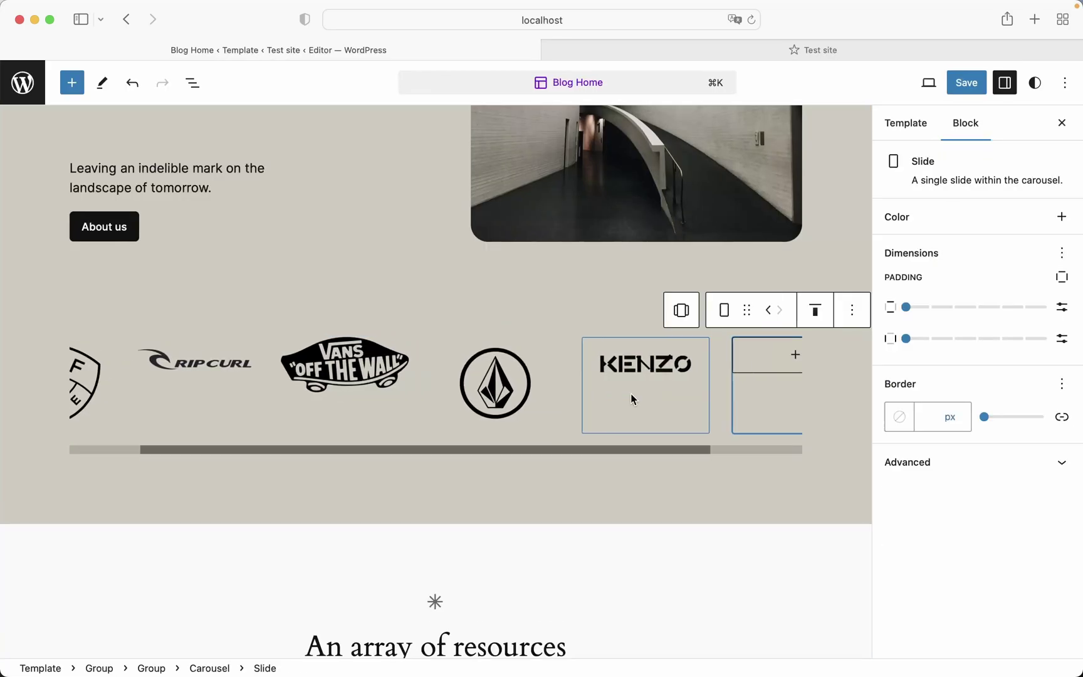
left_click(679, 354)
left_click(599, 475)
left_click(661, 428)
left_click(655, 260)
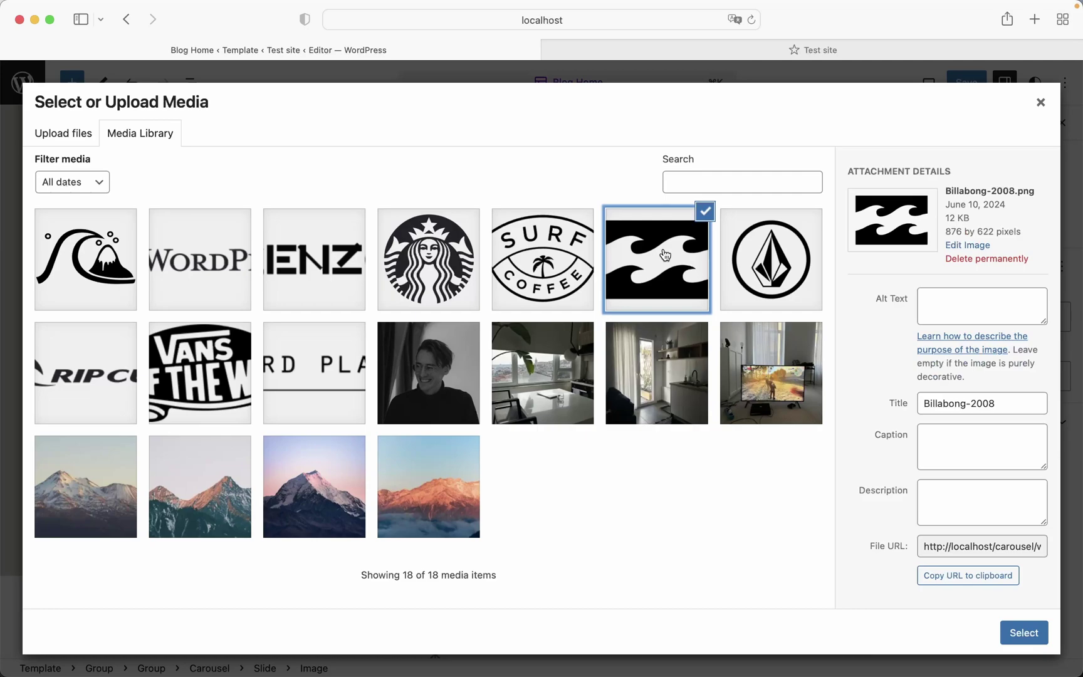
left_click(1019, 632)
Add another slide with the Starbucks logo, then fill the next slide with Third Place.
left_click(784, 354)
left_click(721, 358)
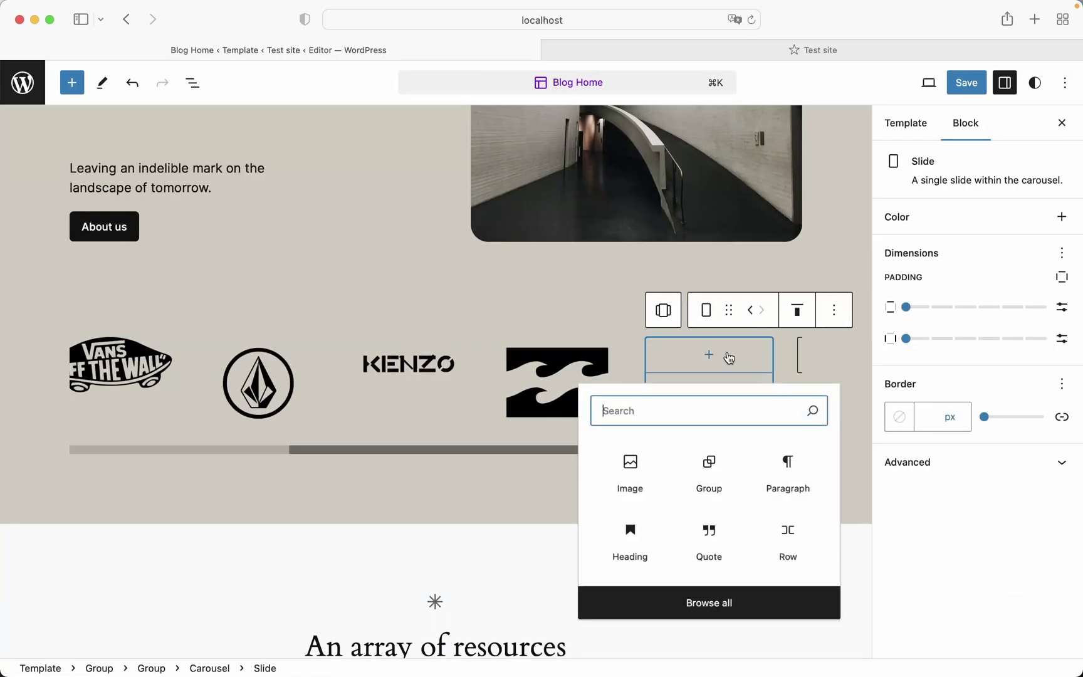
left_click(636, 471)
left_click(694, 485)
left_click(428, 258)
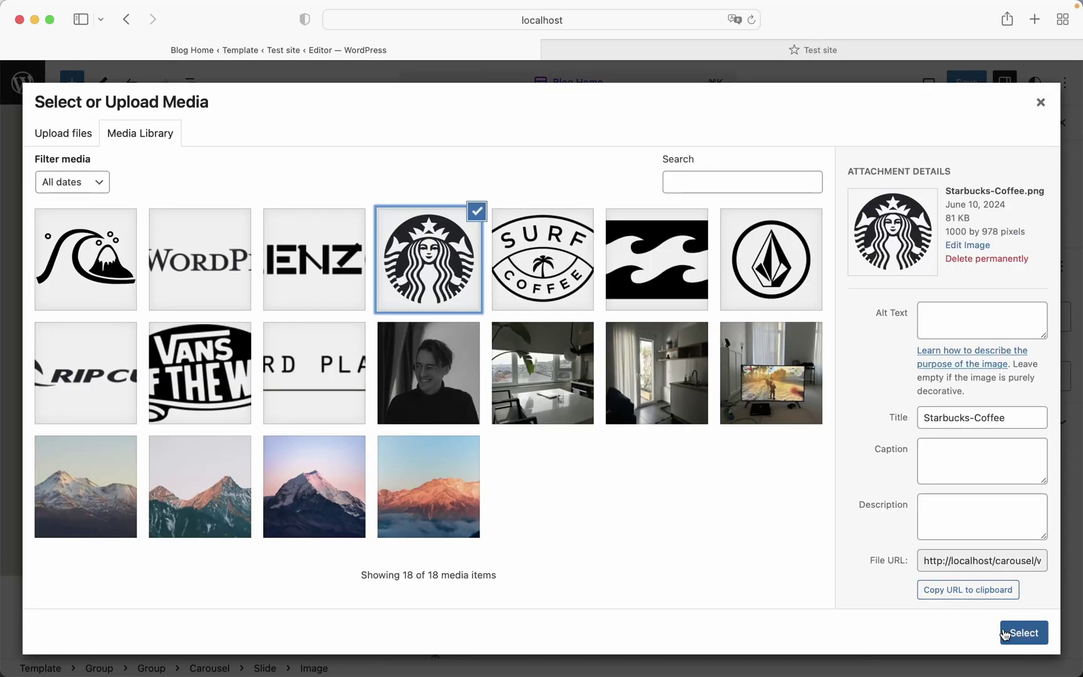
left_click(1019, 632)
left_click(612, 355)
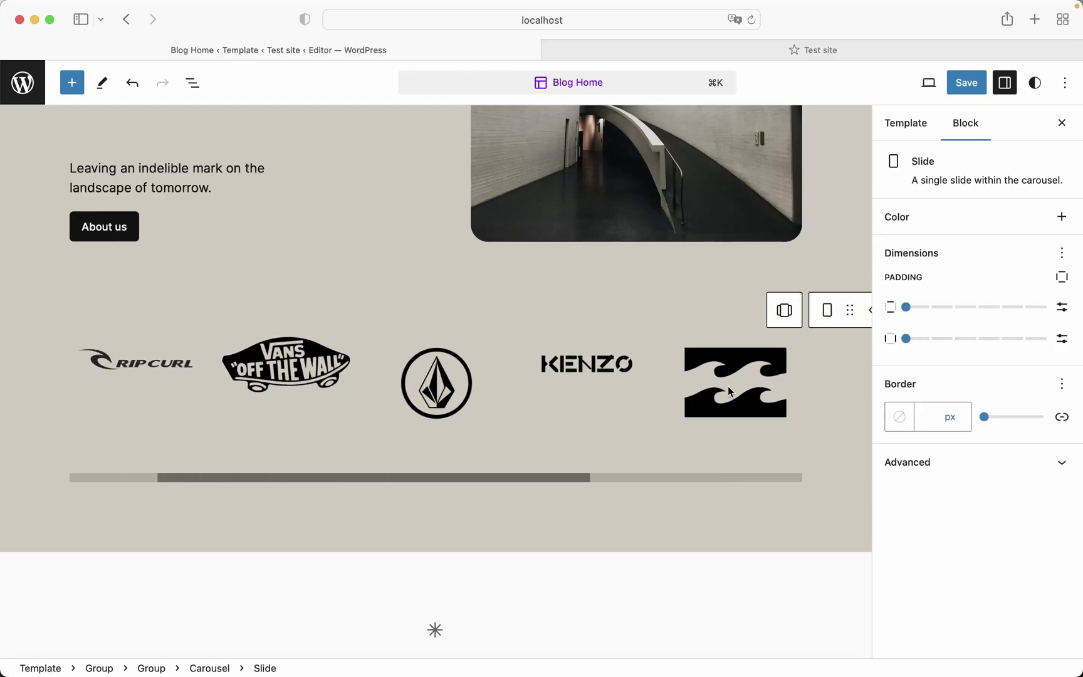
left_click(732, 368)
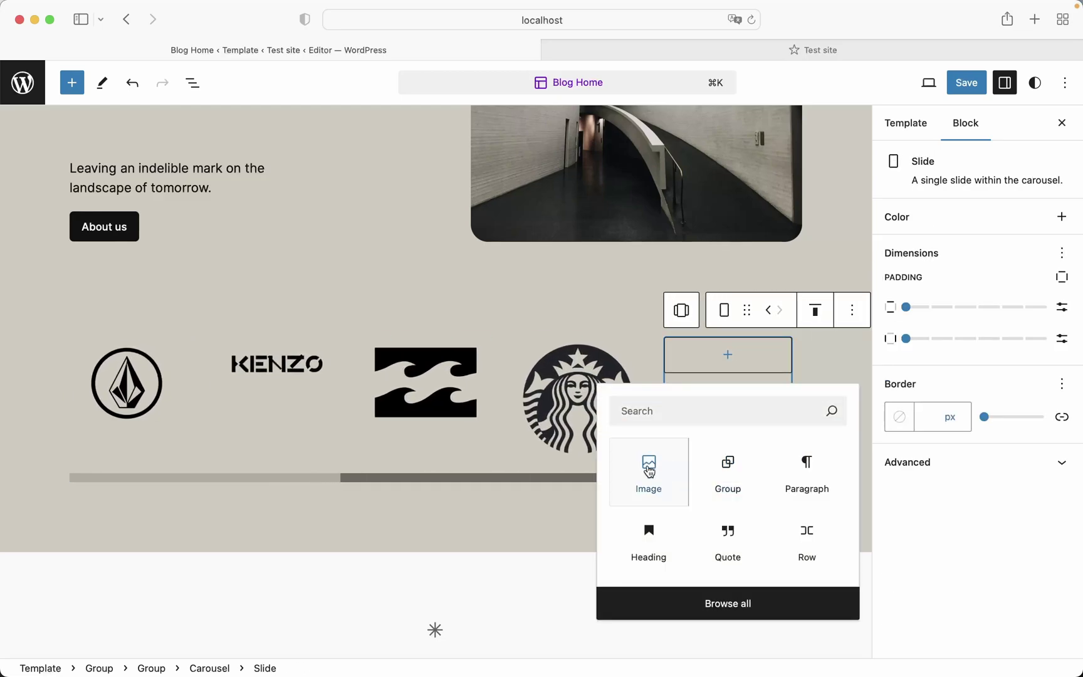
left_click(648, 463)
left_click(704, 428)
left_click(313, 373)
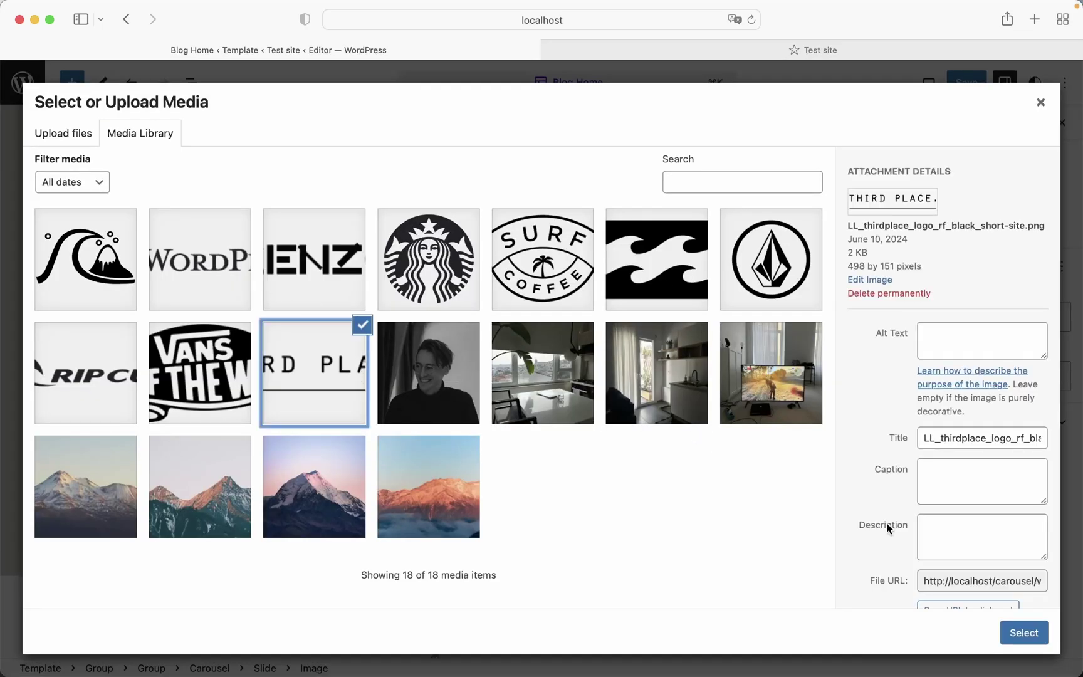
left_click(1023, 633)
Fill the next two empty slides with the Quiksilver and WordPress logos.
left_click(668, 398)
left_click(684, 352)
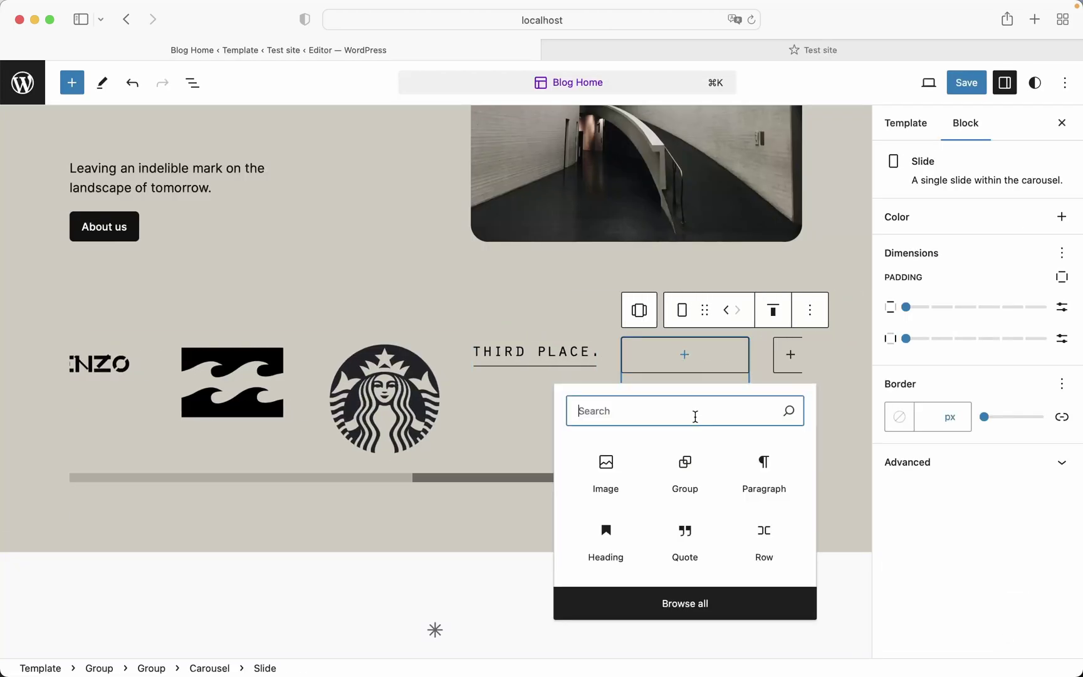
left_click(604, 464)
left_click(670, 425)
left_click(85, 260)
left_click(1023, 632)
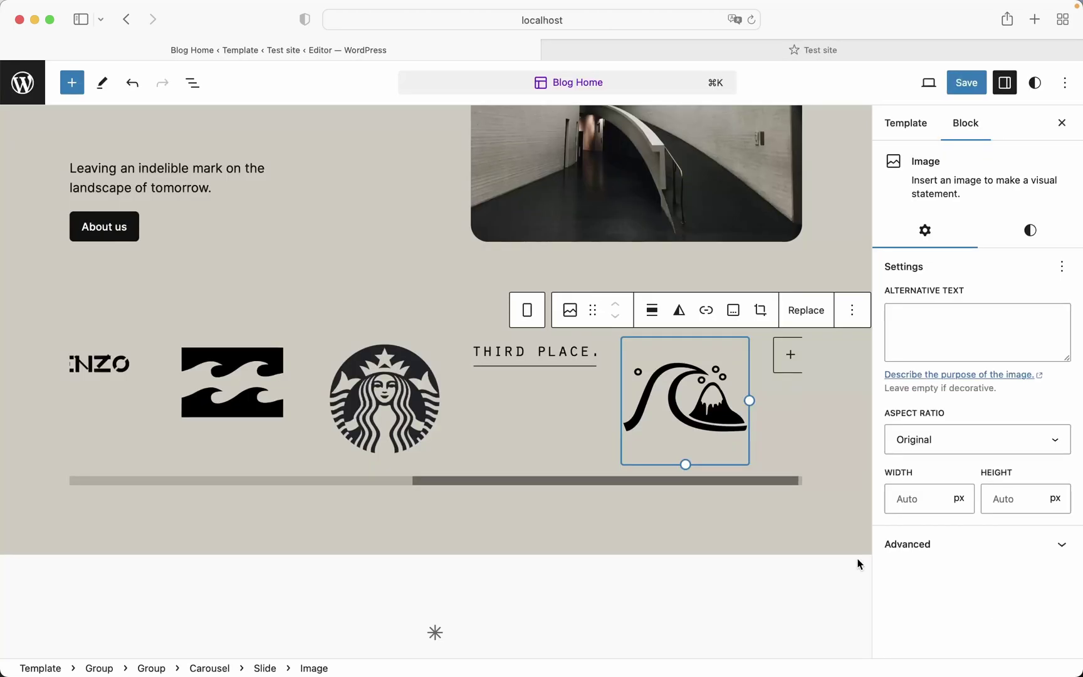
left_click(700, 377)
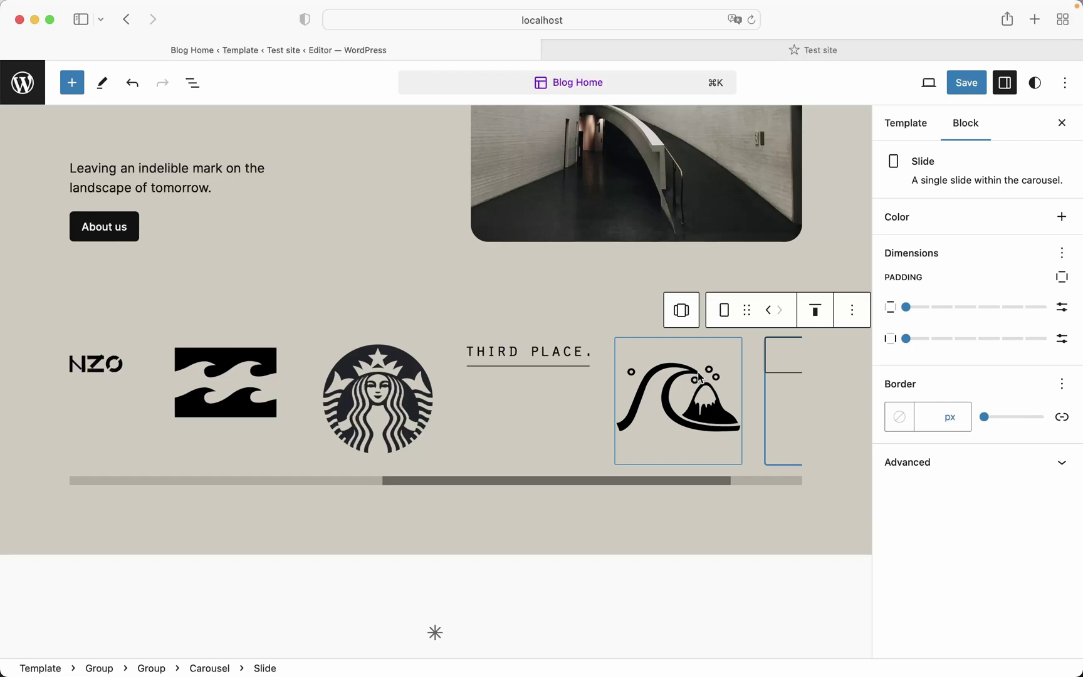
left_click(771, 366)
left_click(686, 356)
left_click(611, 467)
left_click(653, 426)
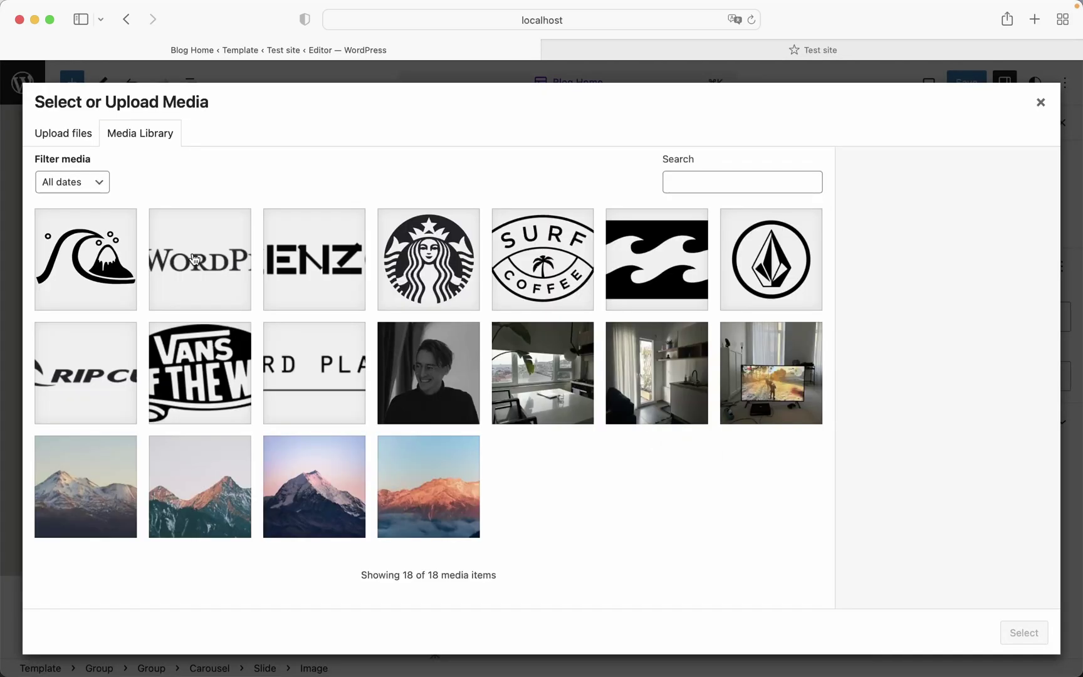
left_click(194, 259)
left_click(1023, 632)
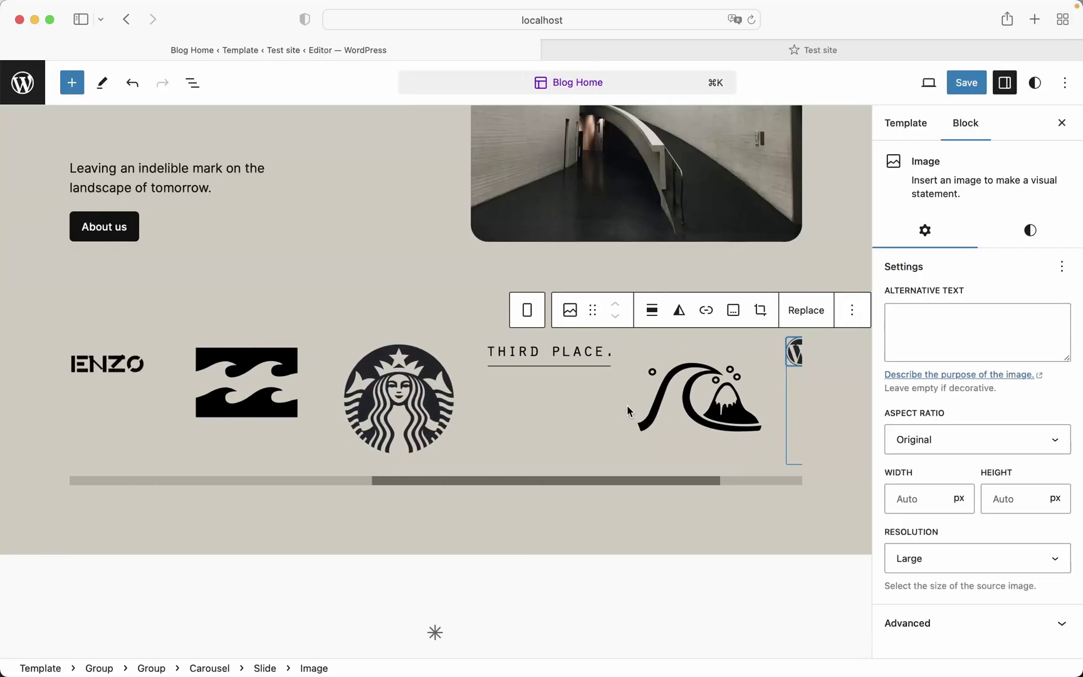
left_click_drag(580, 477, 294, 479)
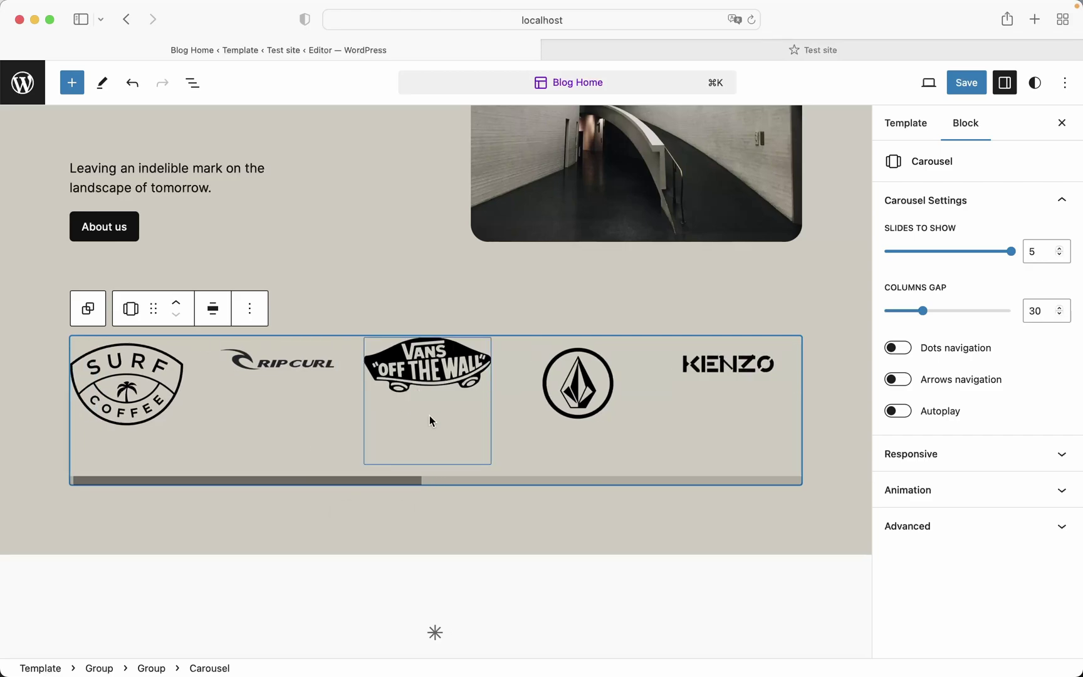
mouse_move(339, 480)
left_mouse_down()
mouse_move(699, 480)
mouse_move(459, 483)
mouse_move(334, 502)
left_mouse_up()
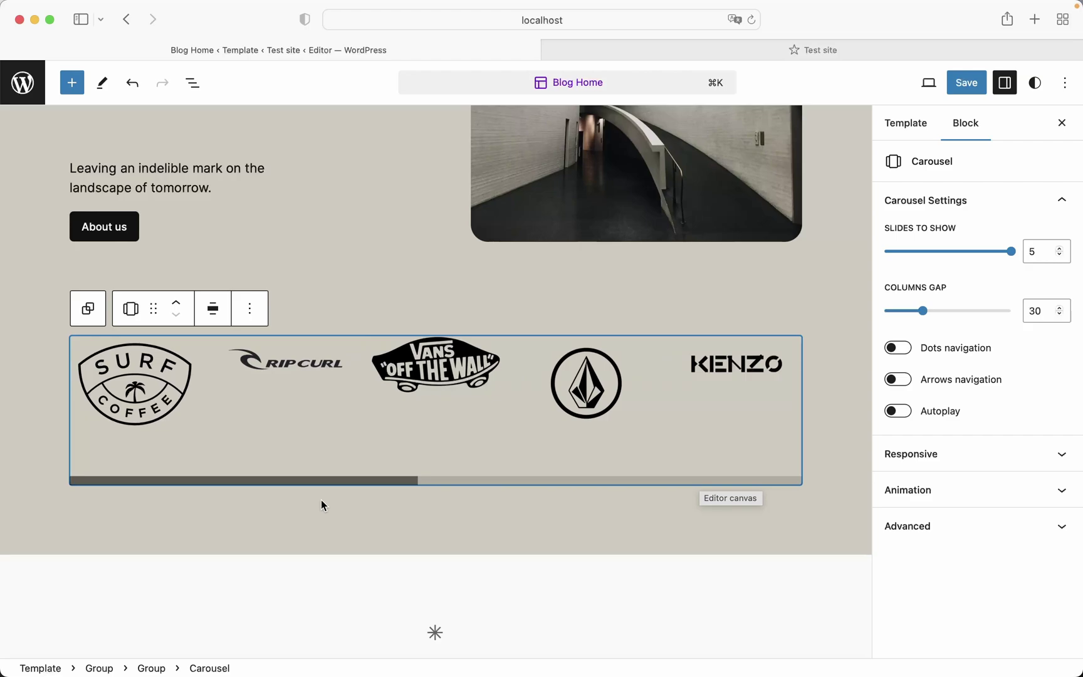
left_click(160, 392)
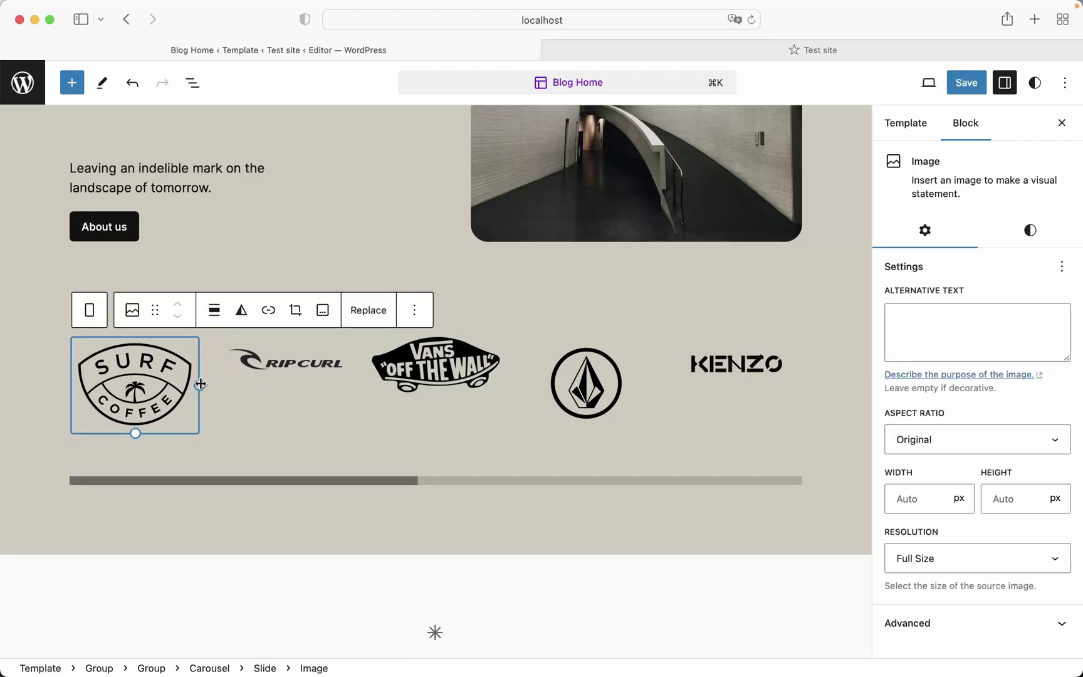
Shrink the Surf Coffee logo to 146 px and centre it horizontally and vertically in its slide.
left_click_drag(200, 384, 182, 378)
left_click(215, 319)
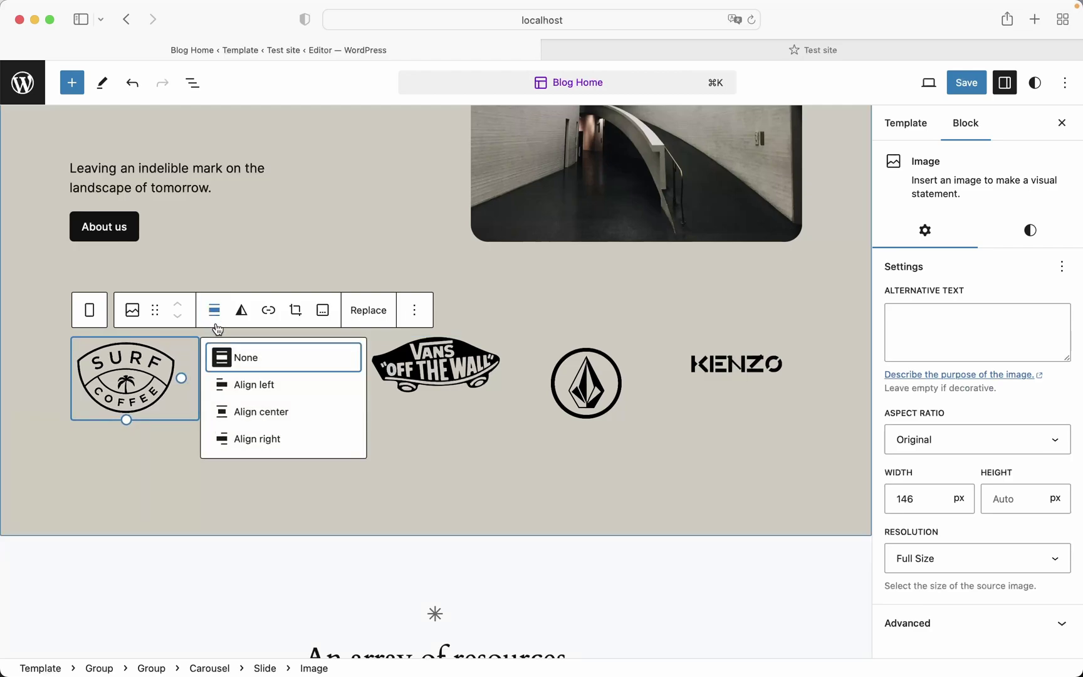
left_click(250, 411)
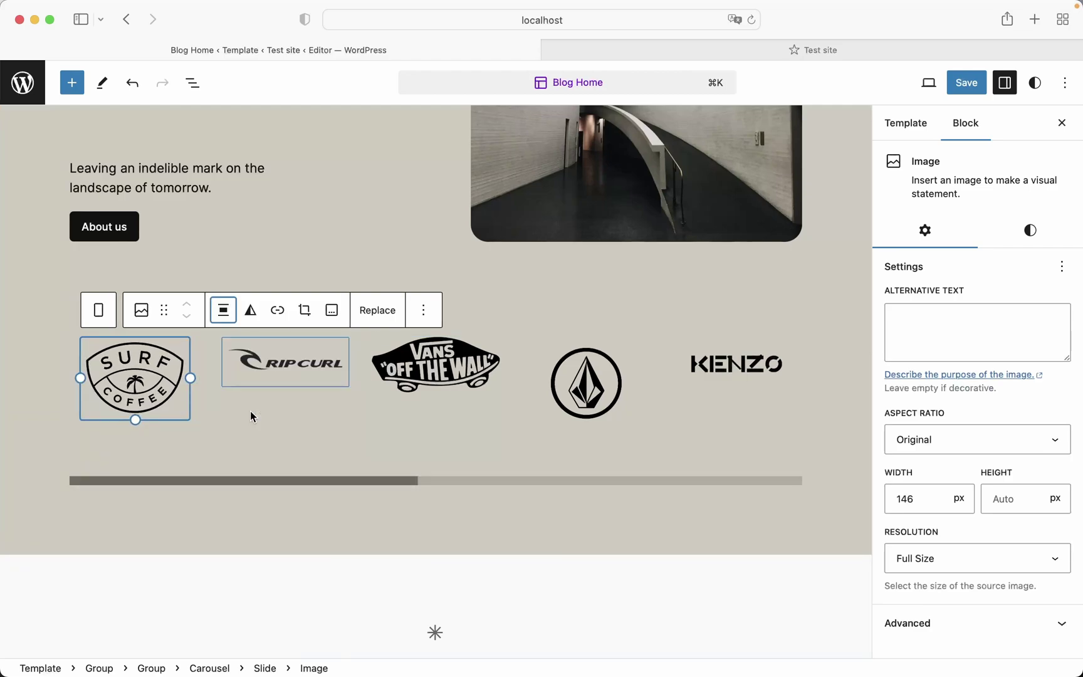
left_click(99, 312)
left_click(223, 310)
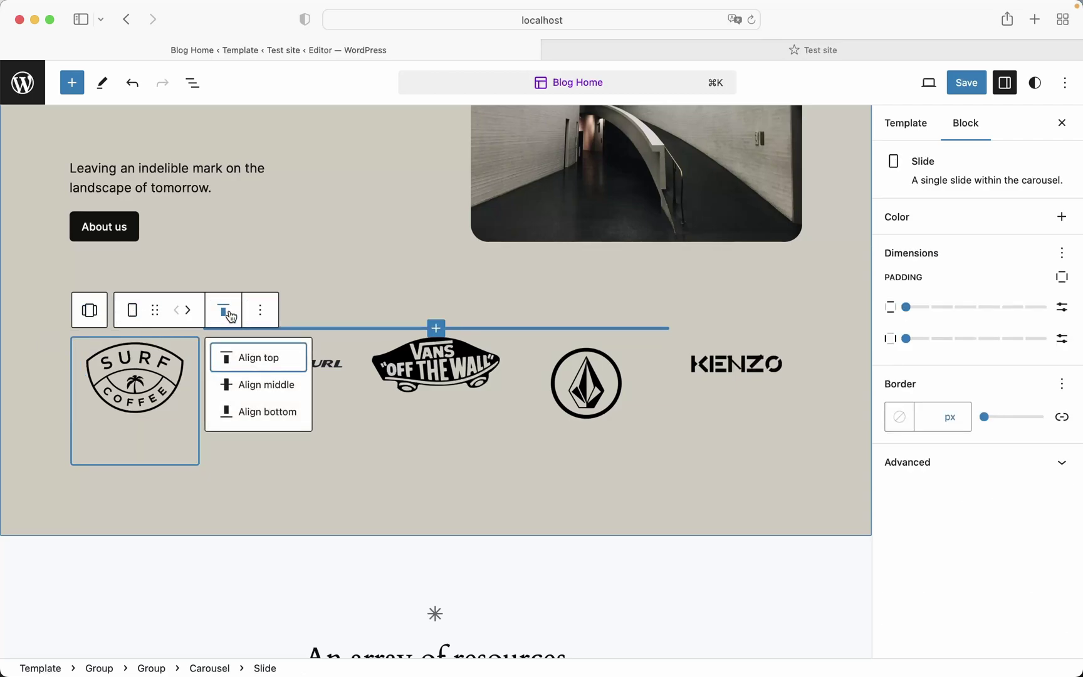
left_click(247, 384)
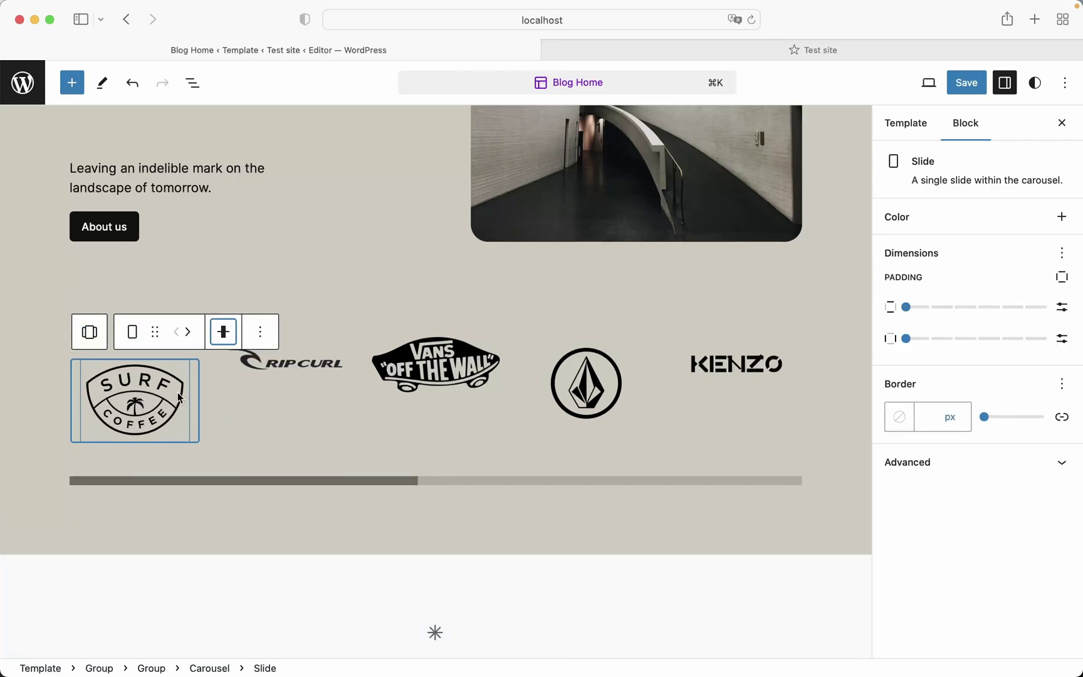
Centre the RipCurl logo vertically in its slide.
left_click(270, 378)
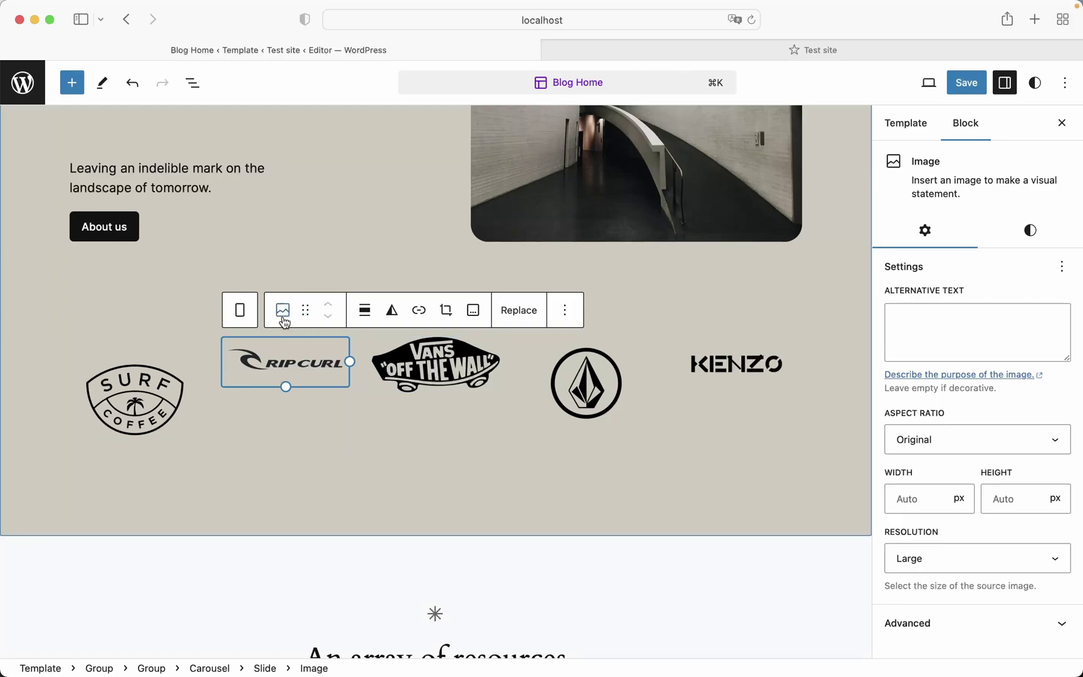
left_click(249, 321)
left_click(240, 310)
left_click(374, 310)
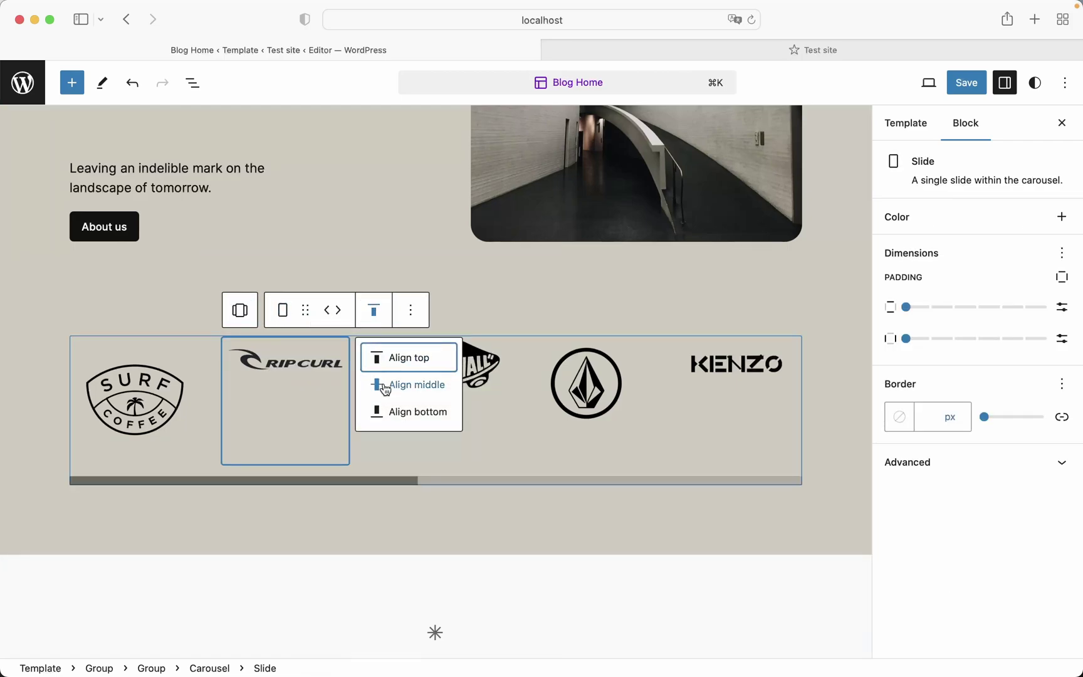
left_click(393, 387)
Shrink the Vans logo to 149 px and centre it horizontally and vertically in its slide.
left_click(457, 371)
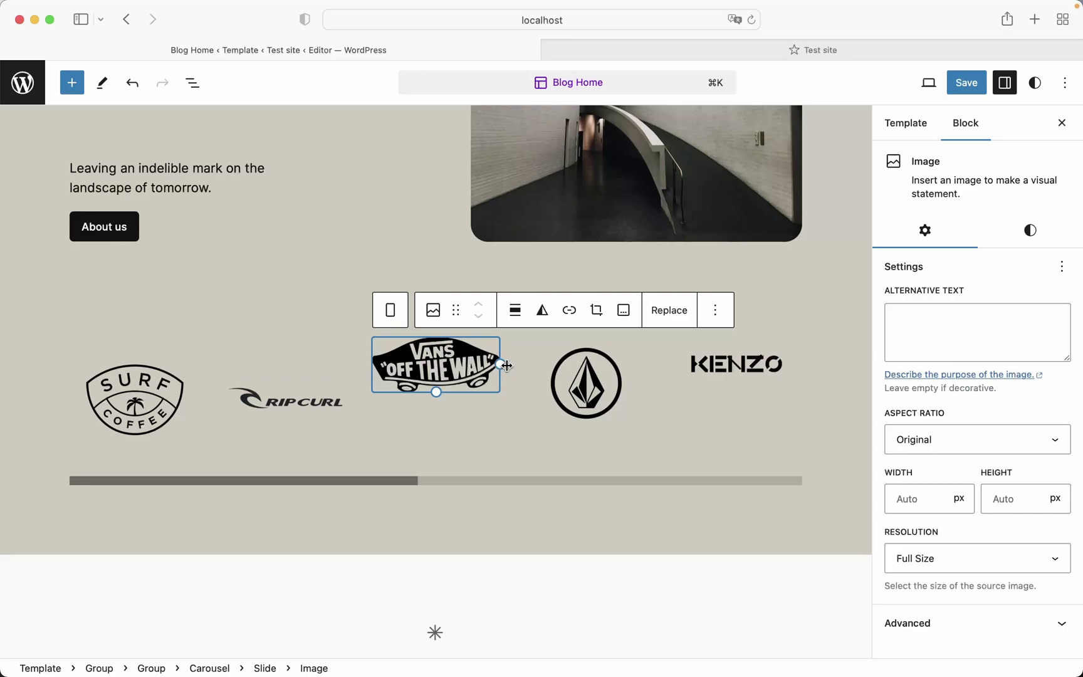
left_click_drag(507, 365, 485, 361)
left_click(515, 310)
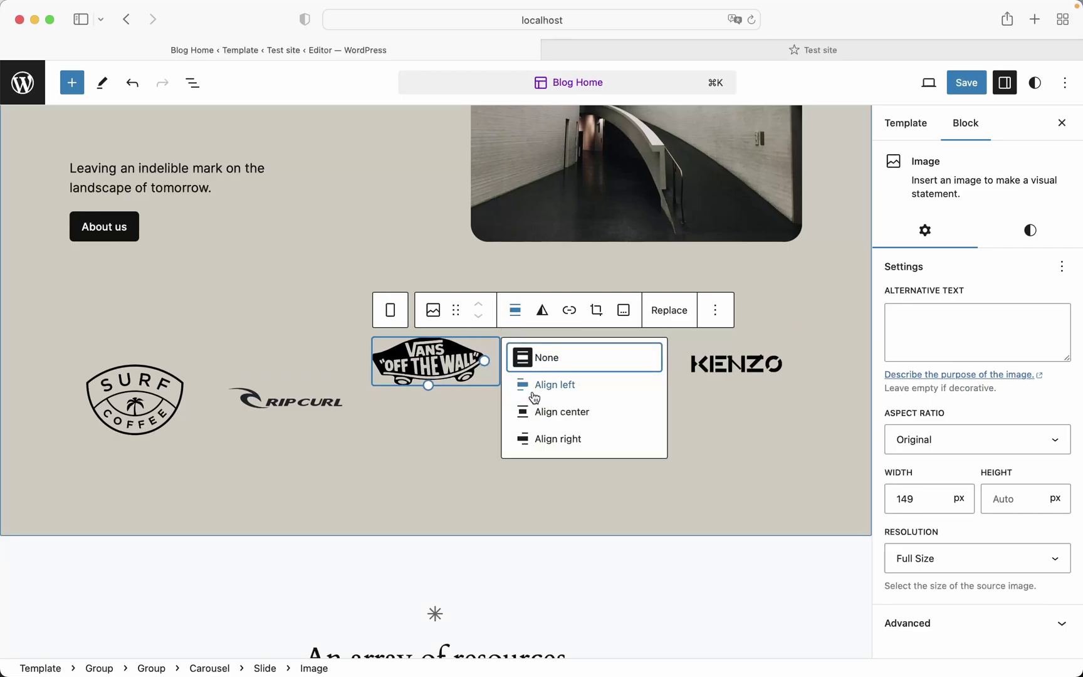
left_click(536, 410)
left_click(391, 309)
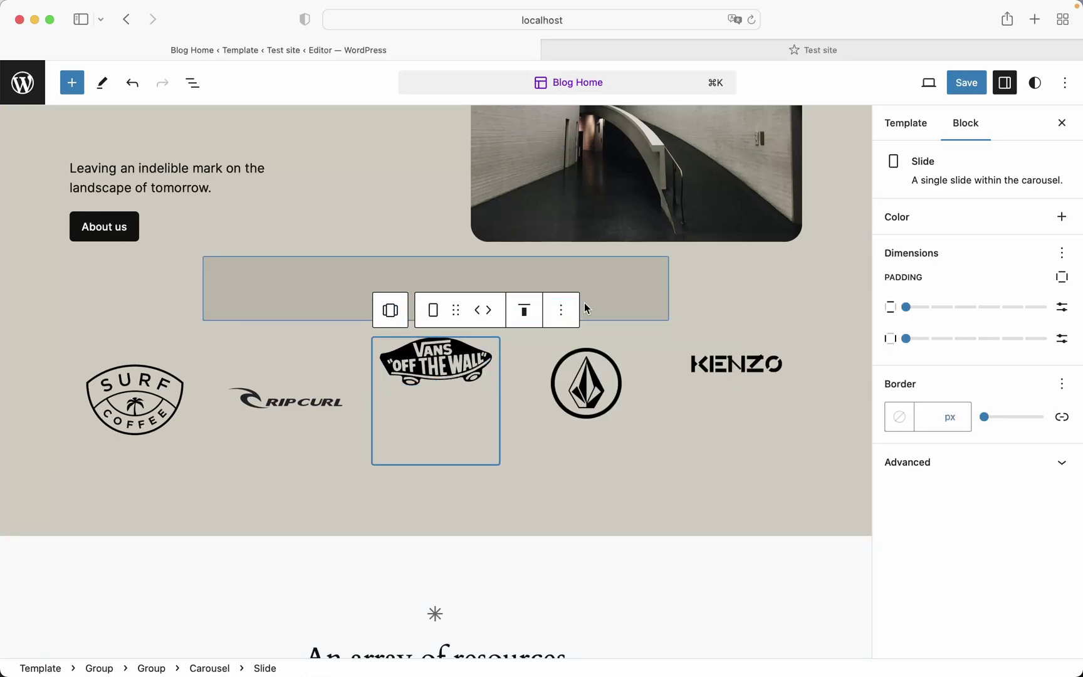
left_click(524, 309)
left_click(534, 383)
Centre the Volcom and Kenzo logos vertically in their slides.
left_click(587, 384)
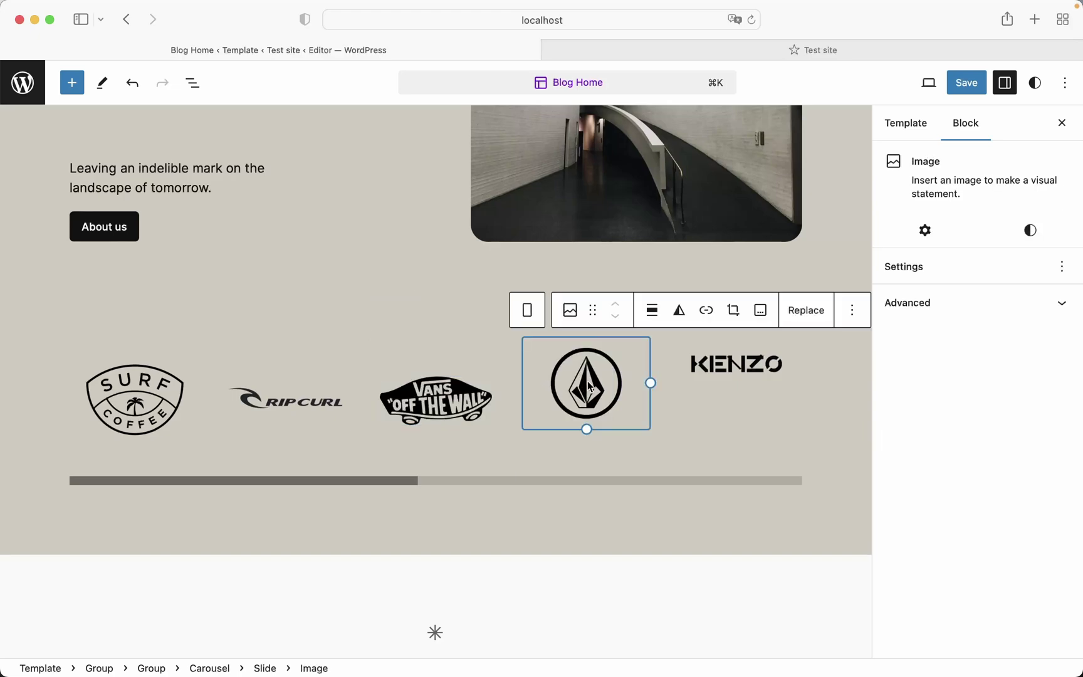
left_click(651, 384)
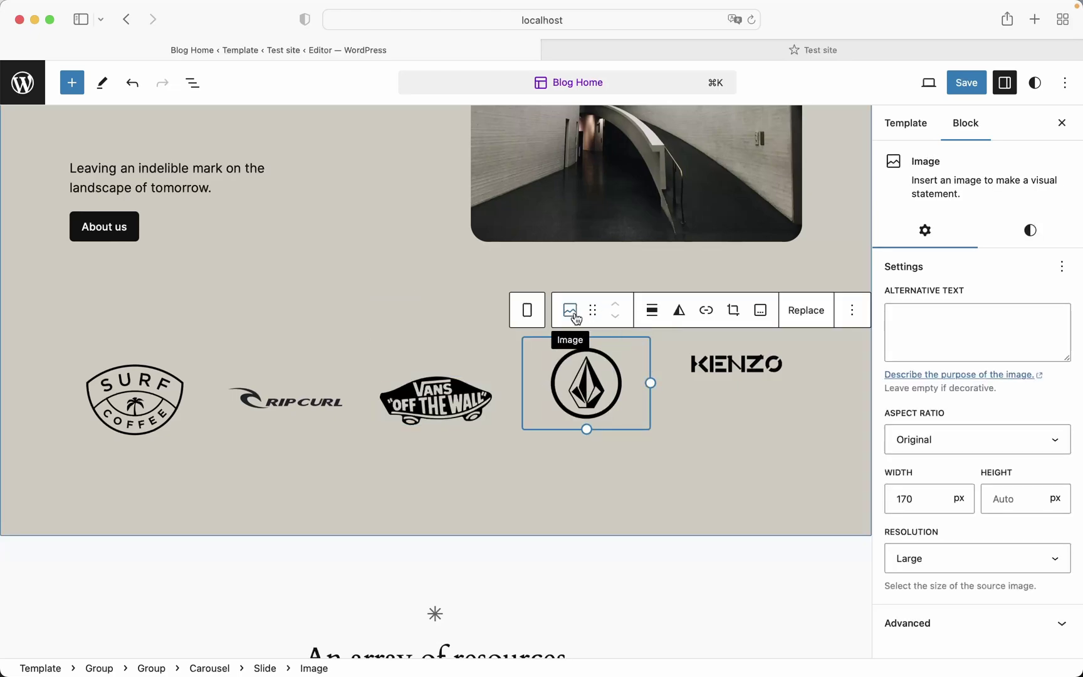
left_click(527, 309)
left_click(670, 313)
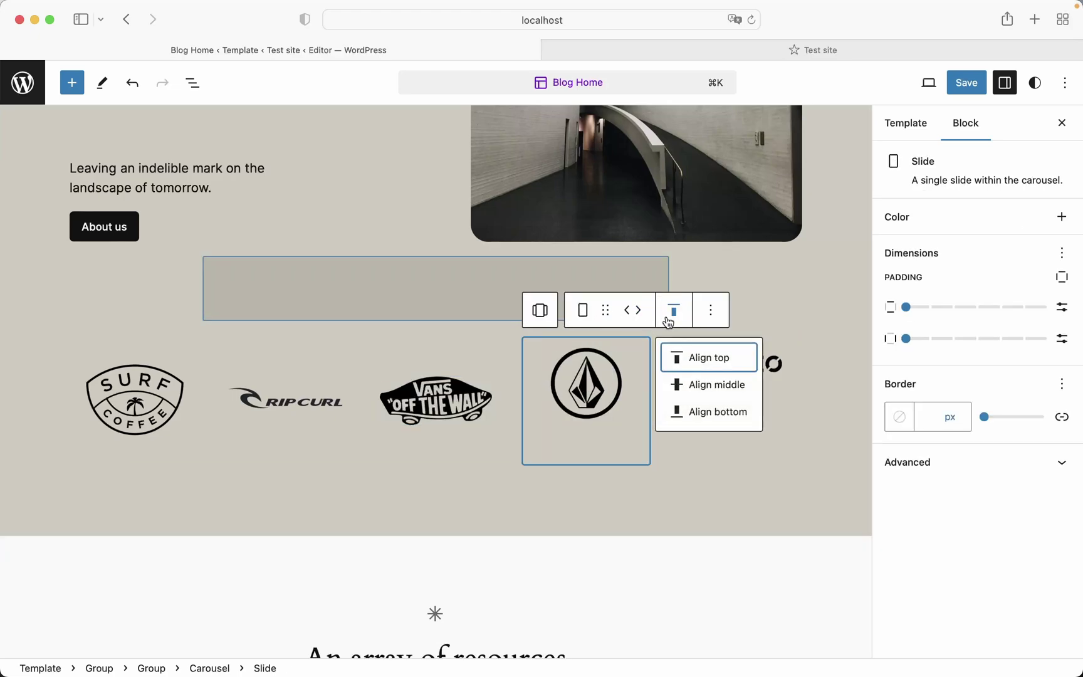
left_click(713, 384)
left_click(711, 372)
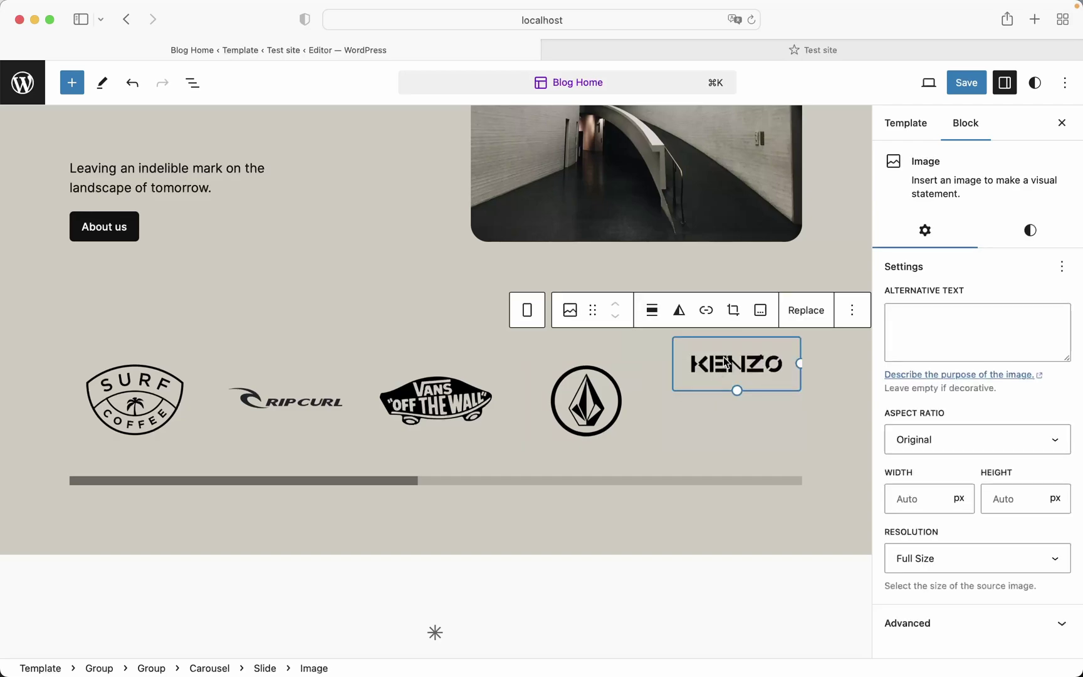
left_click(527, 310)
left_click(814, 309)
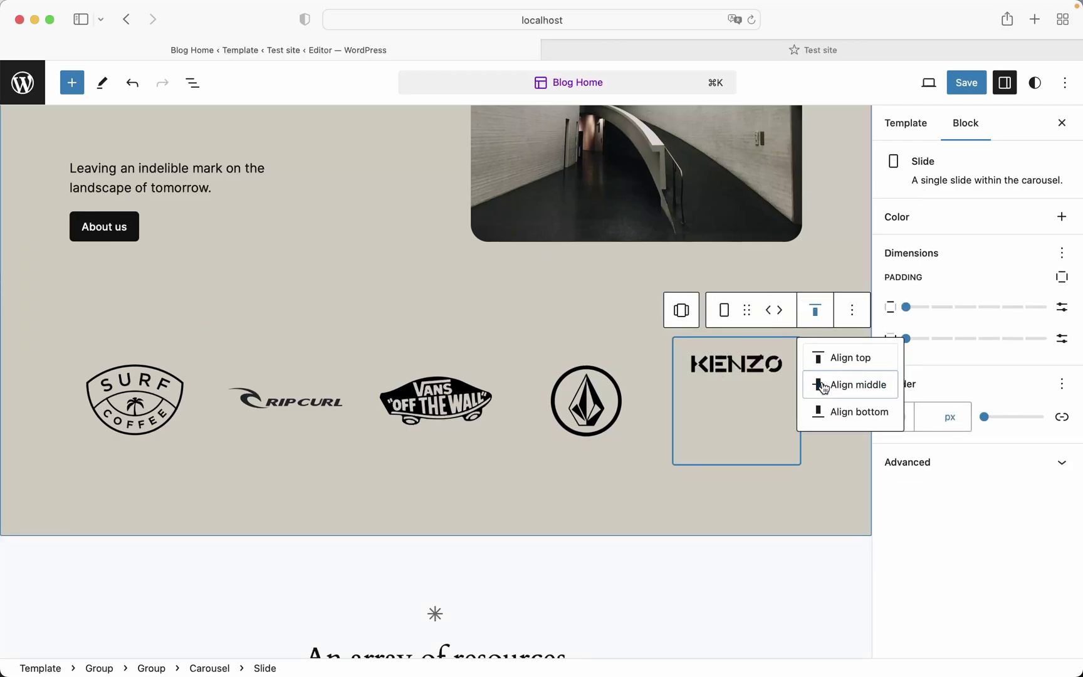
left_click(821, 384)
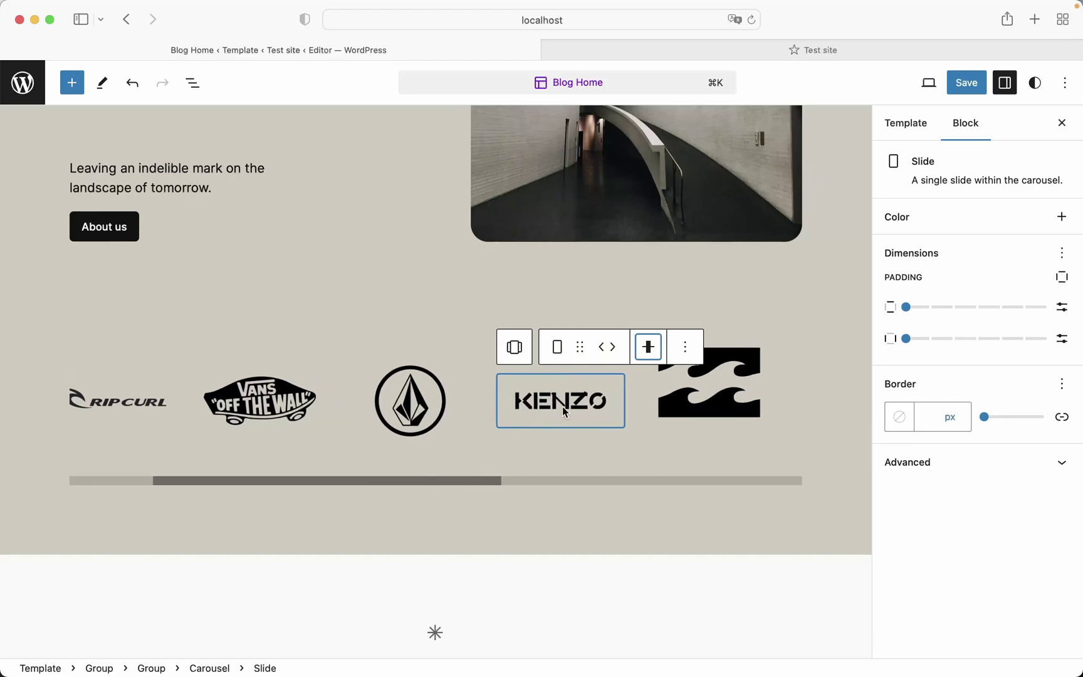
Shrink the Billabong logo to 145 px and centre it horizontally and vertically in its slide.
left_click(516, 387)
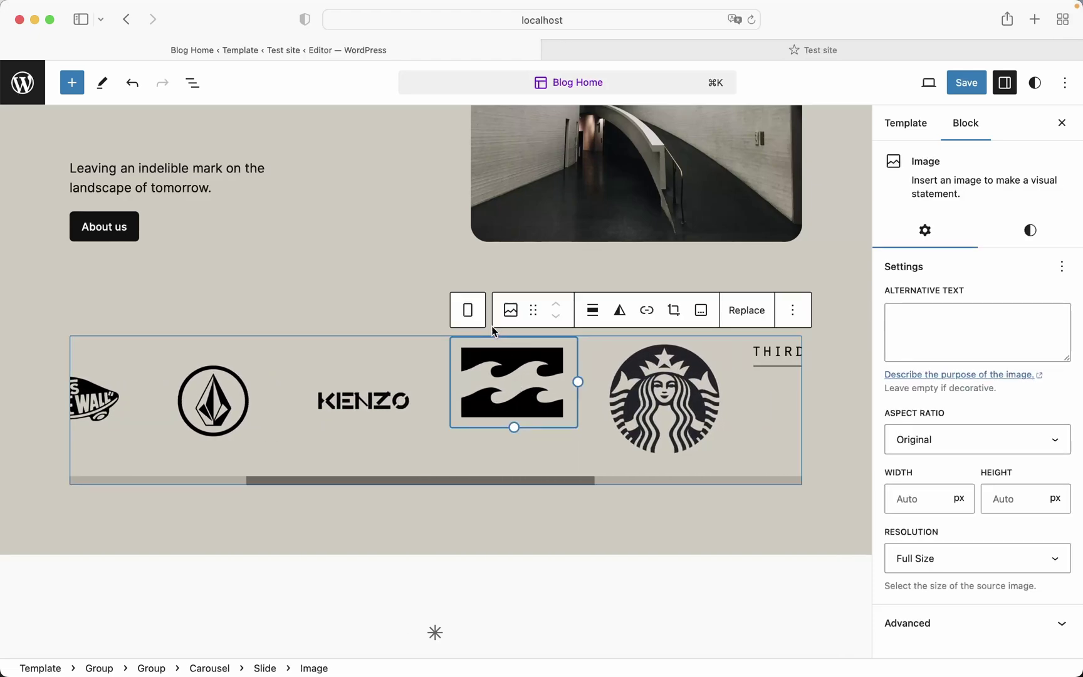
left_click_drag(576, 381, 559, 376)
left_click(591, 323)
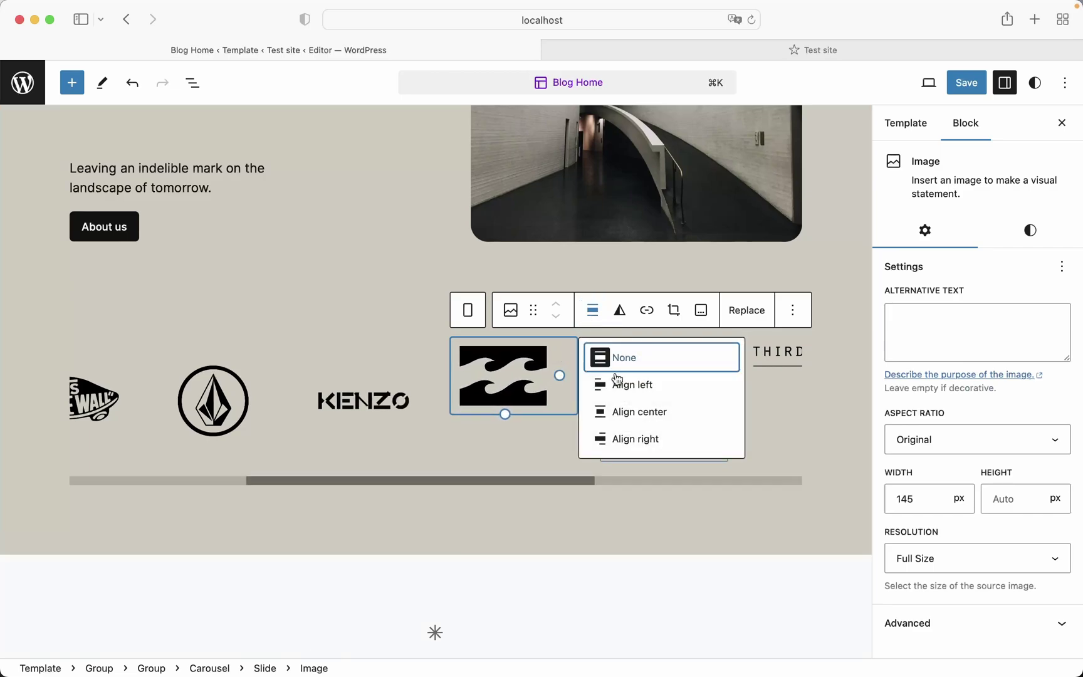
left_click(626, 411)
left_click(497, 316)
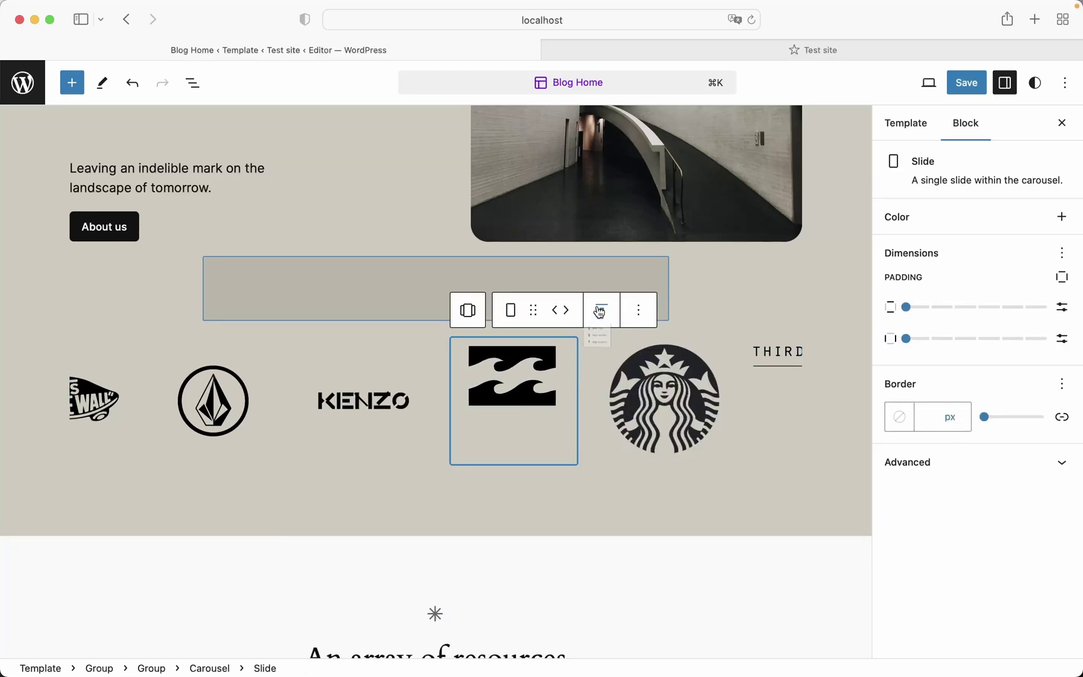
left_click(600, 311)
left_click(626, 379)
Shrink the Starbucks logo to 128 px and centre it horizontally in its slide.
left_click(667, 389)
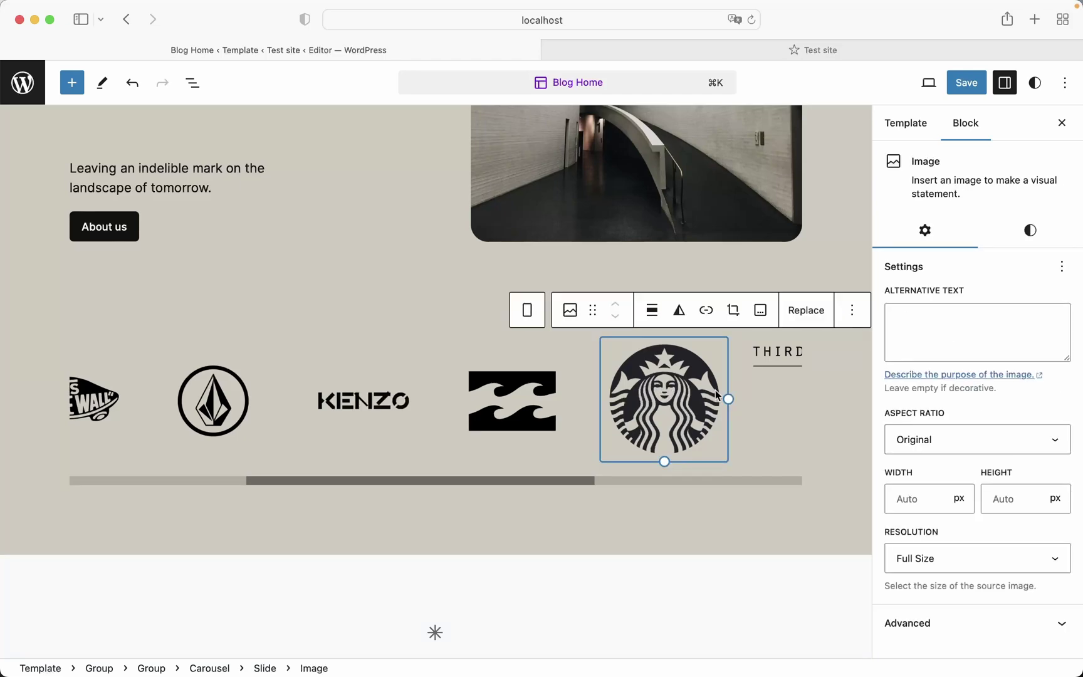
left_click_drag(729, 397, 697, 382)
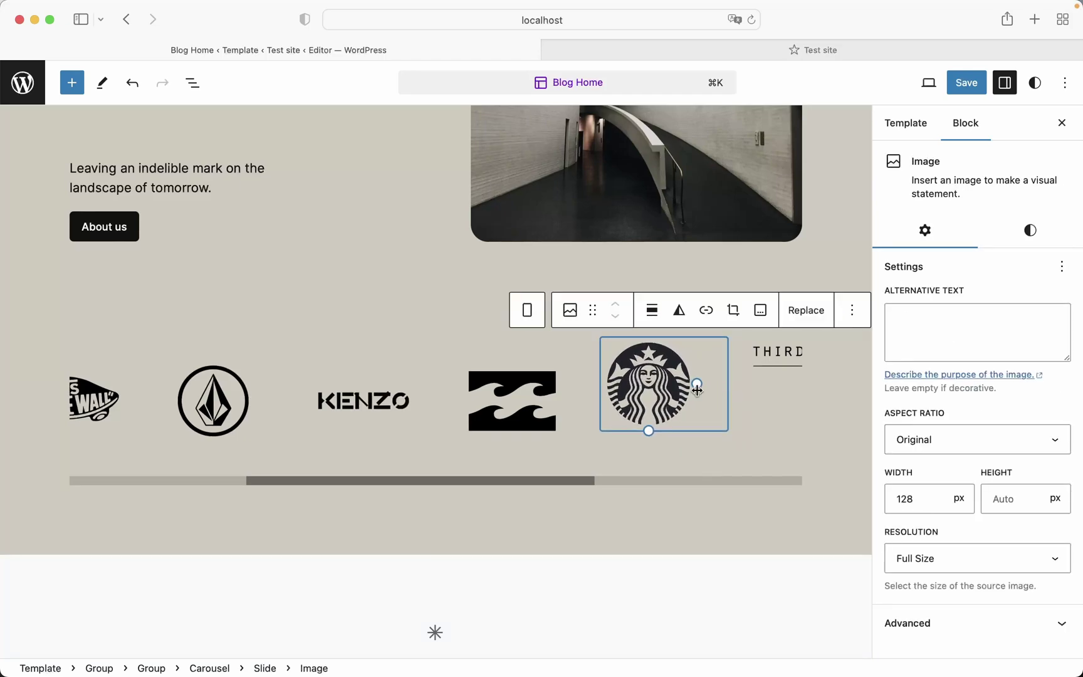
left_click(652, 313)
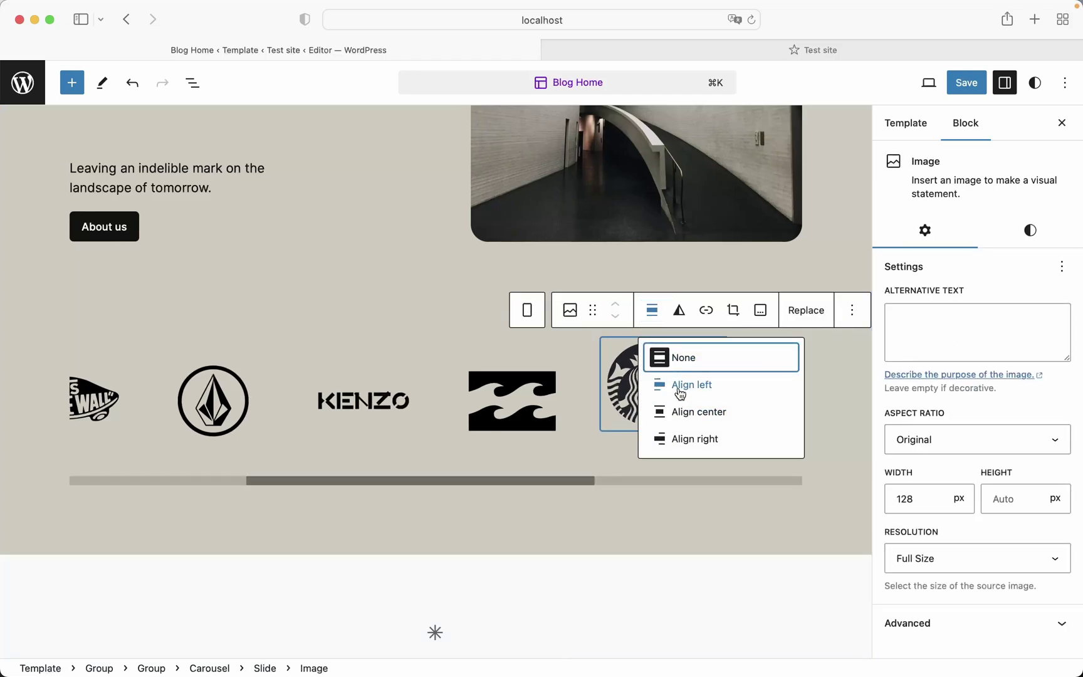
left_click(683, 413)
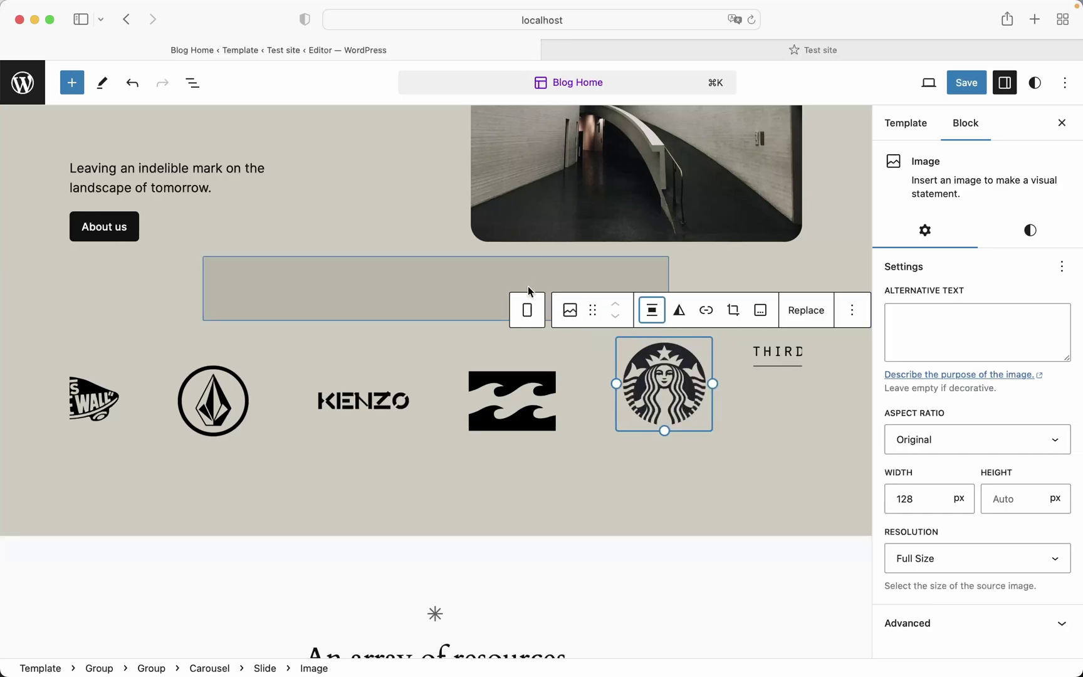
left_click(535, 315)
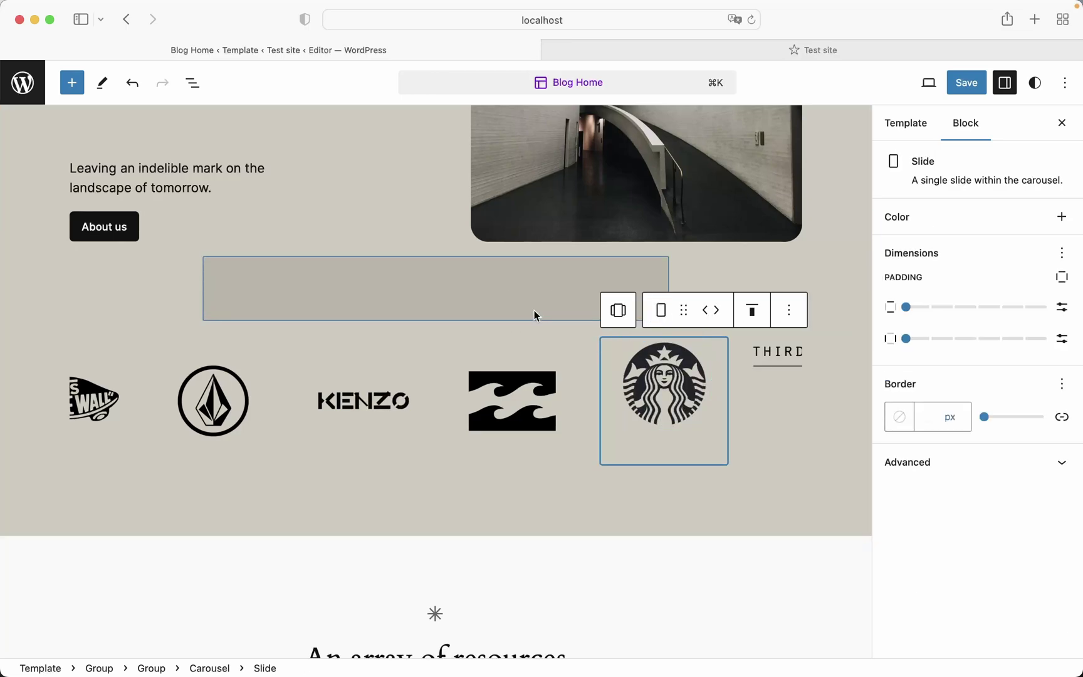
left_click(752, 309)
Vertically centre the Starbucks logo and move the Billabong slide before KENZO.
left_click(774, 393)
left_click(512, 401)
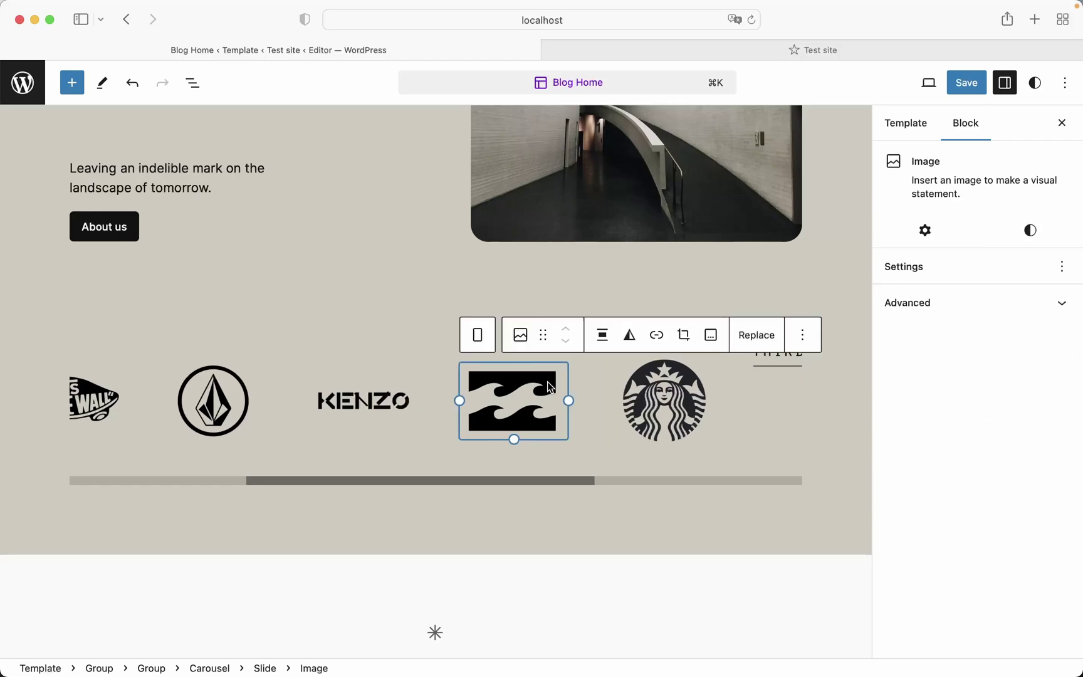
left_click(479, 336)
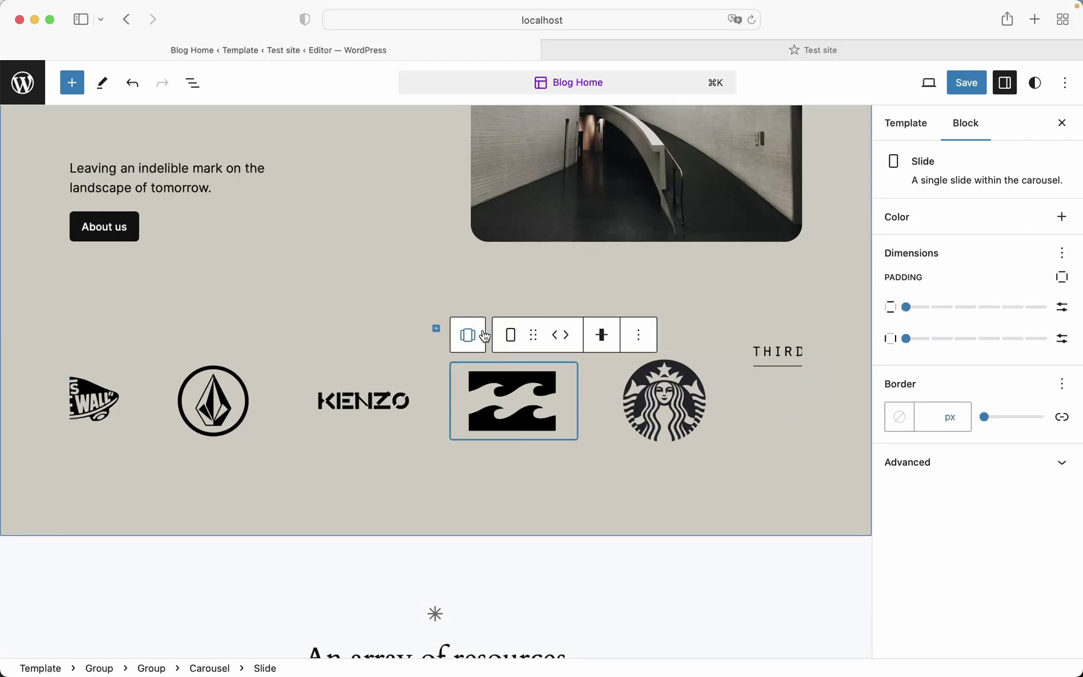
left_click(555, 336)
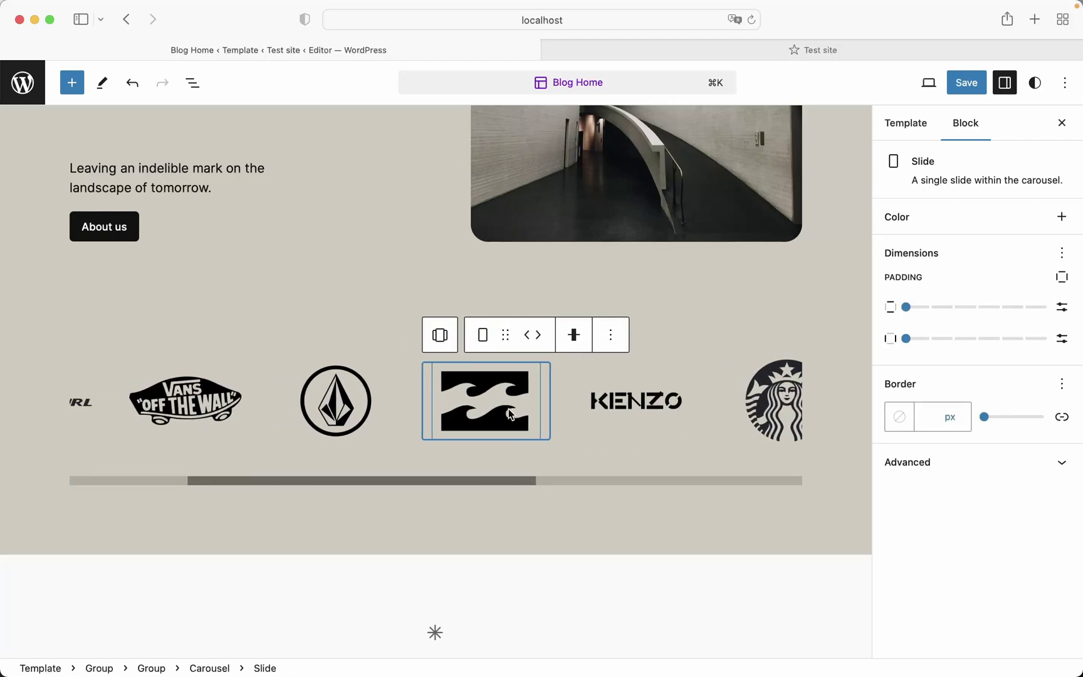
Centre the THIRD PLACE logo vertically in its slide.
left_click(513, 358)
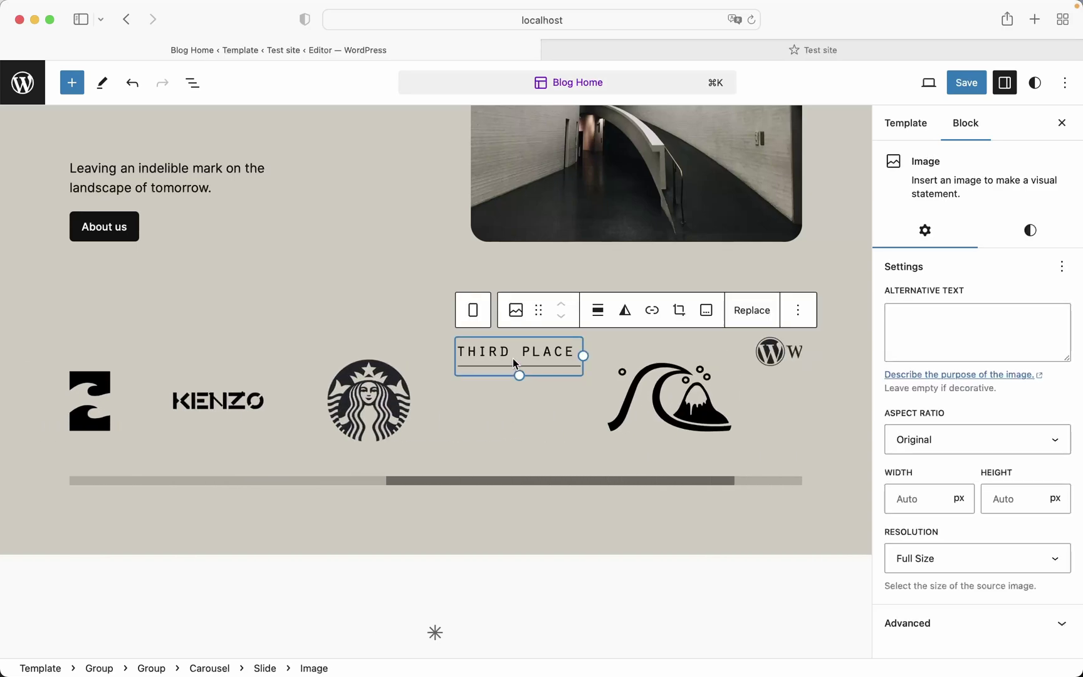
left_click(476, 317)
left_click(607, 310)
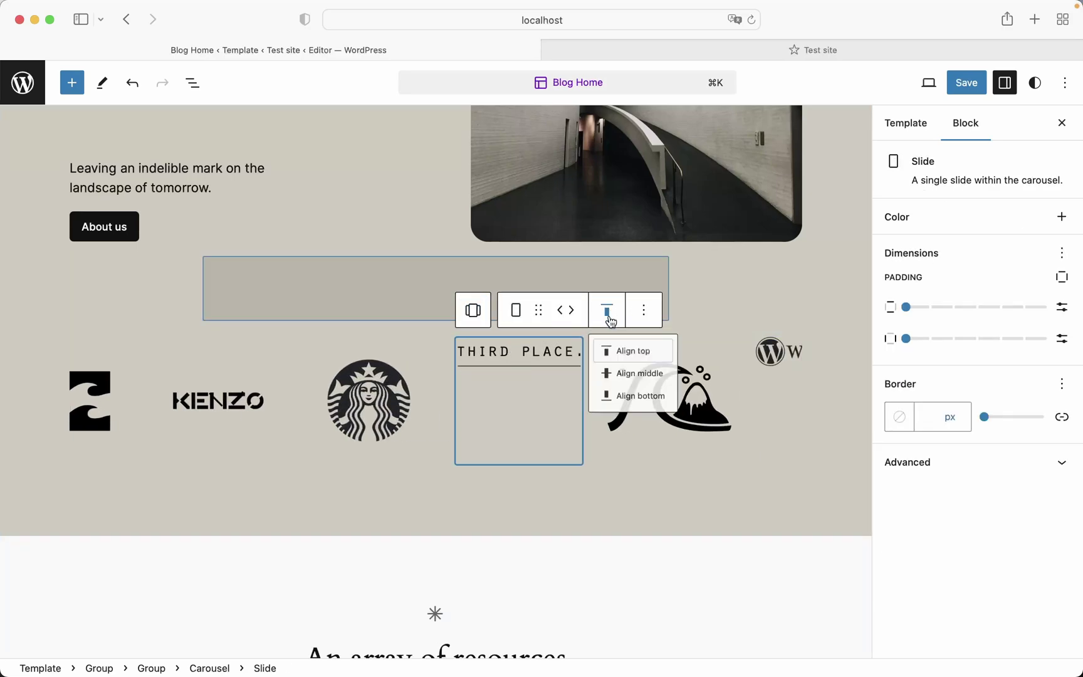
left_click(621, 385)
Shrink the wave logo to about 113 px and centre it horizontally and vertically.
left_click(700, 384)
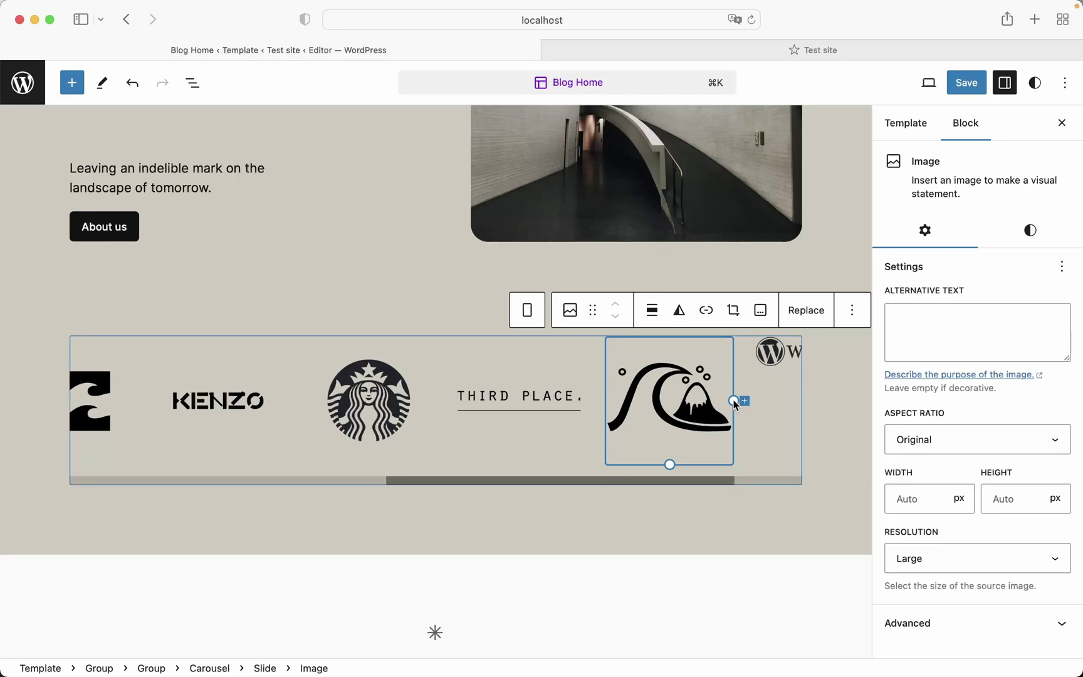
left_click_drag(737, 406, 689, 398)
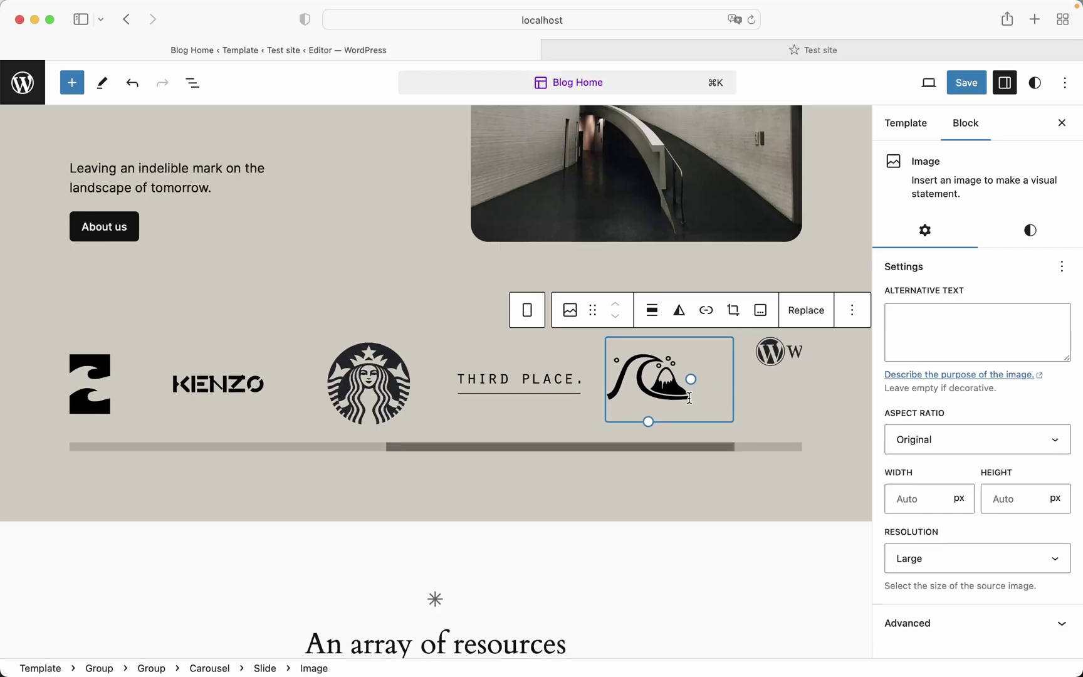
left_click(652, 309)
left_click(676, 411)
left_click(527, 310)
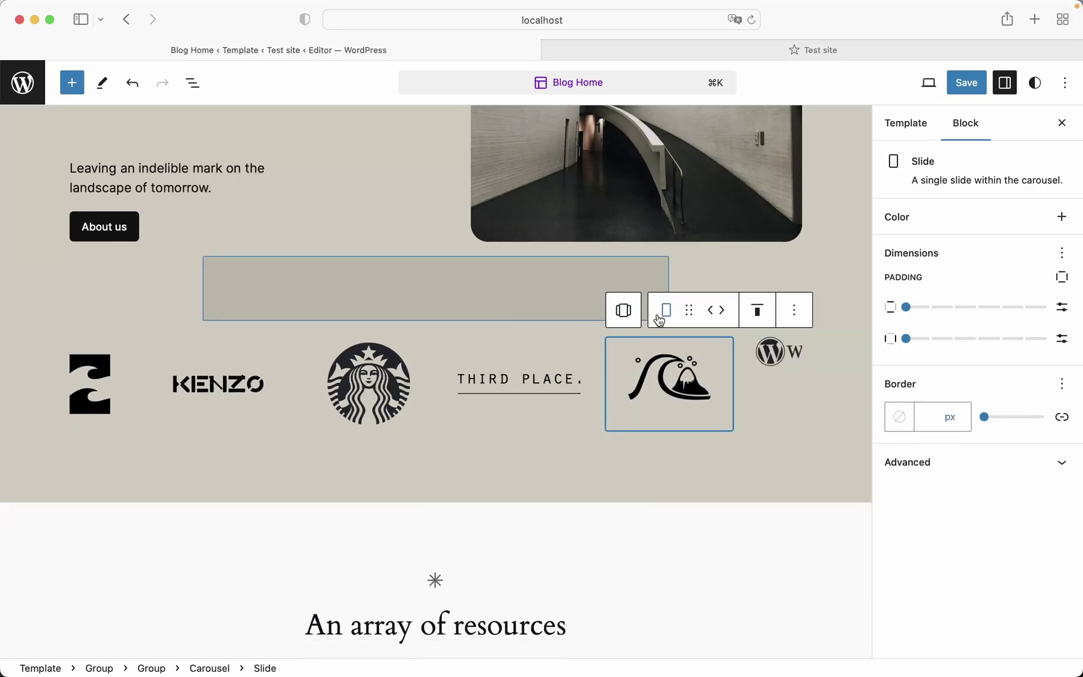
left_click(770, 312)
left_click(769, 384)
Centre the WordPress logo vertically in its slide.
scroll(702, 390, "right", 3)
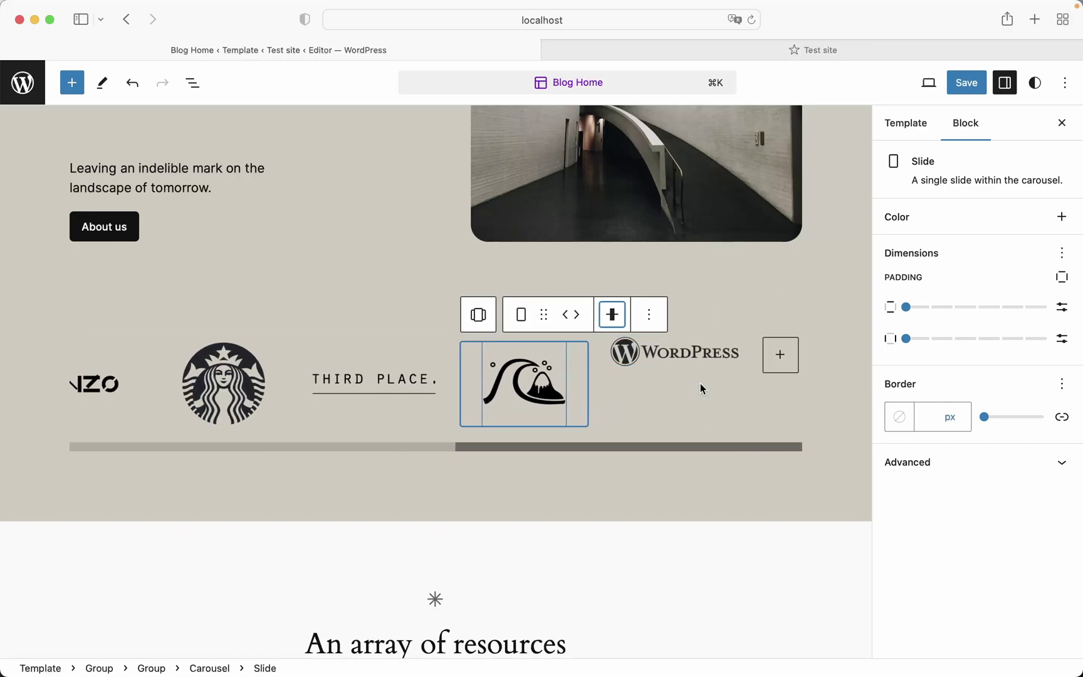
left_click(667, 348)
left_click(561, 310)
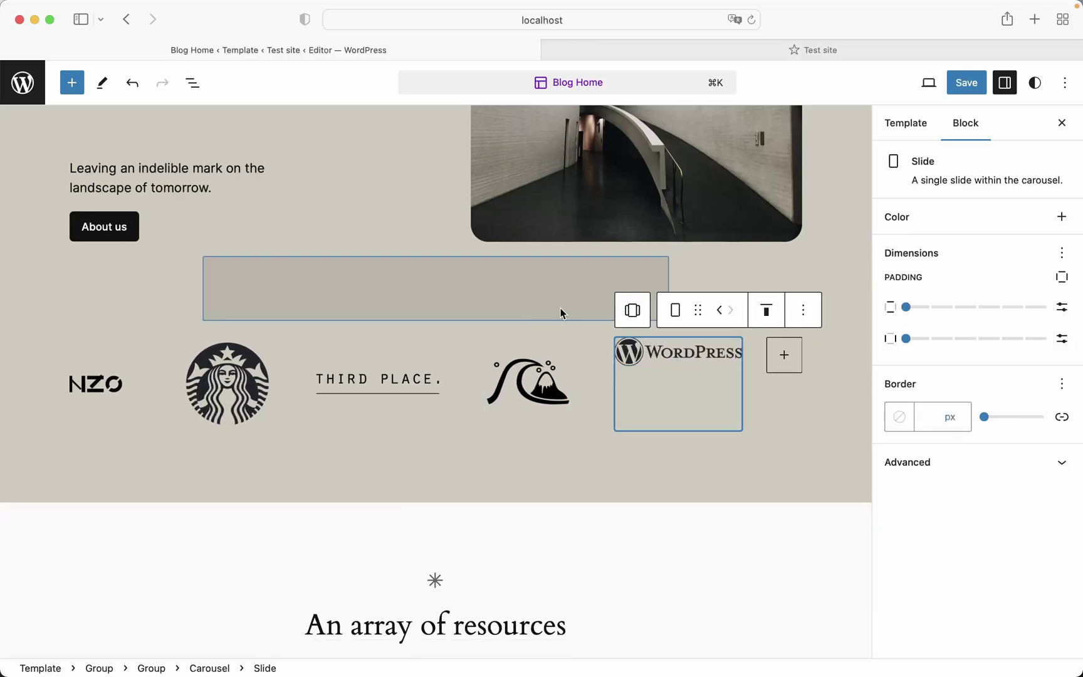
left_click(777, 312)
left_click(774, 382)
Scroll back to the start of the carousel and select the Vans logo's slide.
scroll(576, 380, "left", 3)
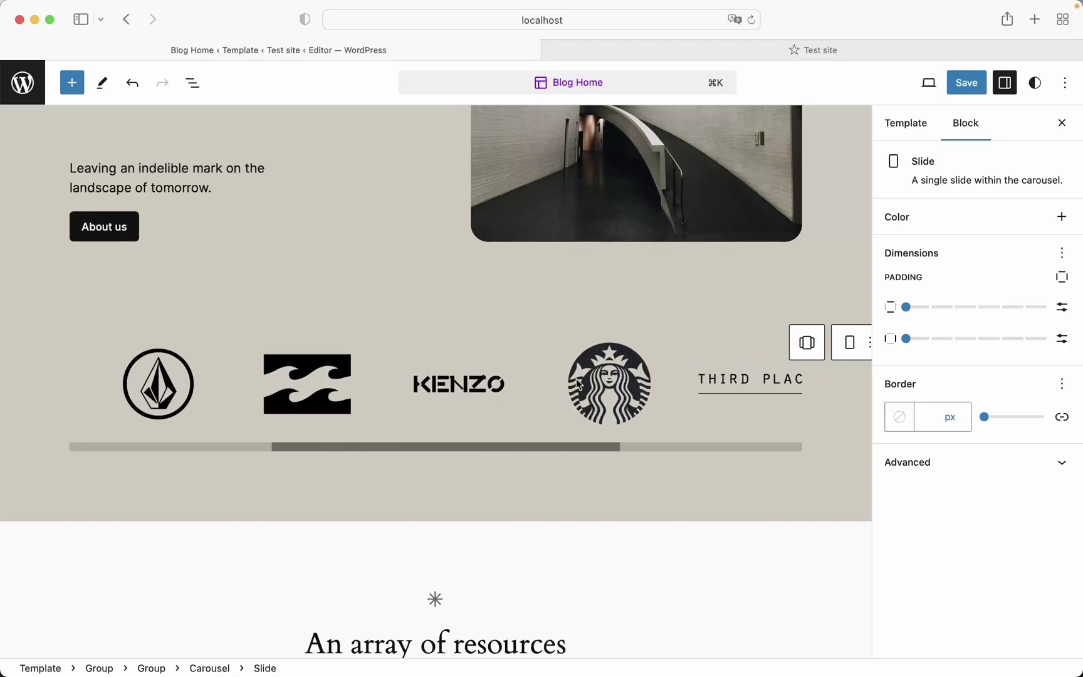
scroll(576, 377, "left", 5)
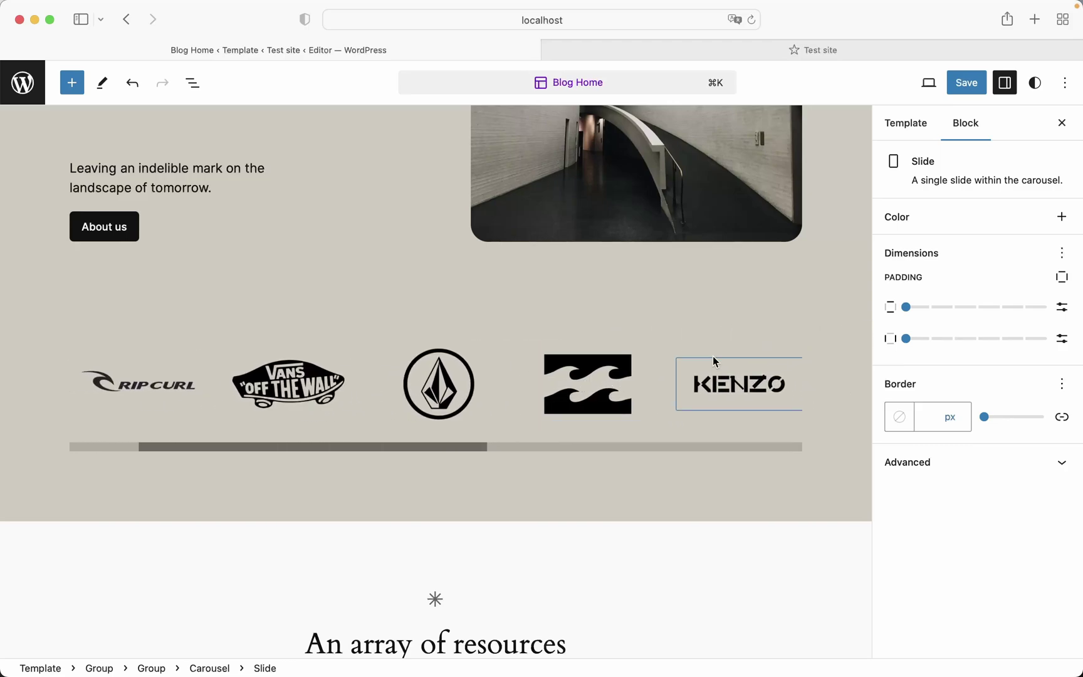
left_click(244, 367)
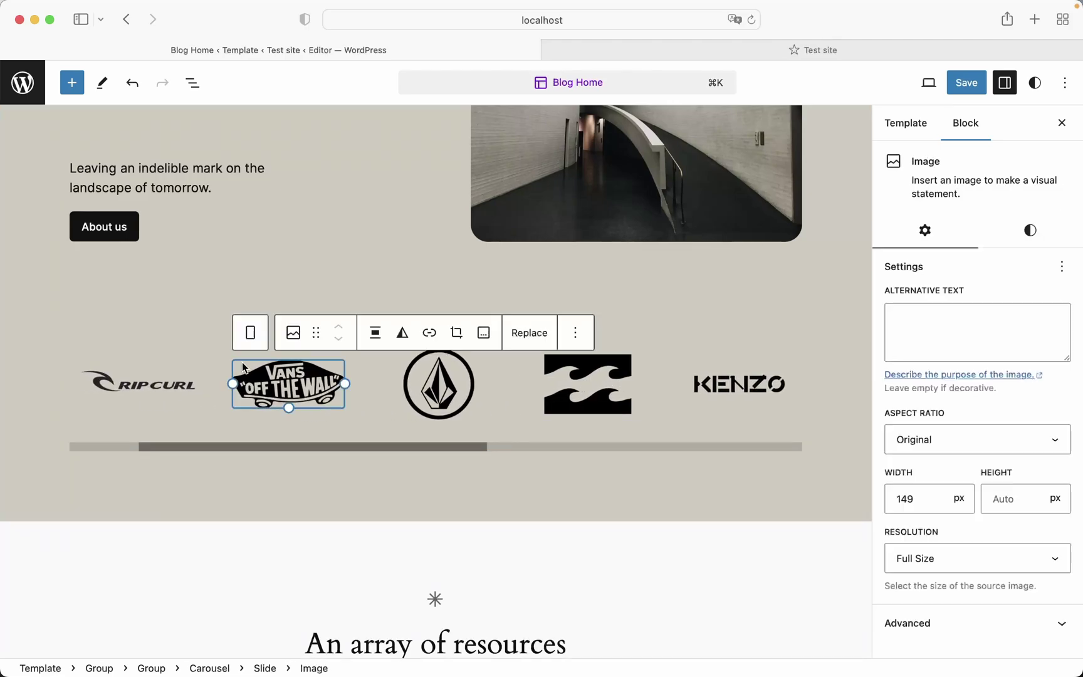
left_click(250, 333)
Select the whole logo carousel and enable Autoplay at 2000 ms with Infinite looping.
left_click(249, 326)
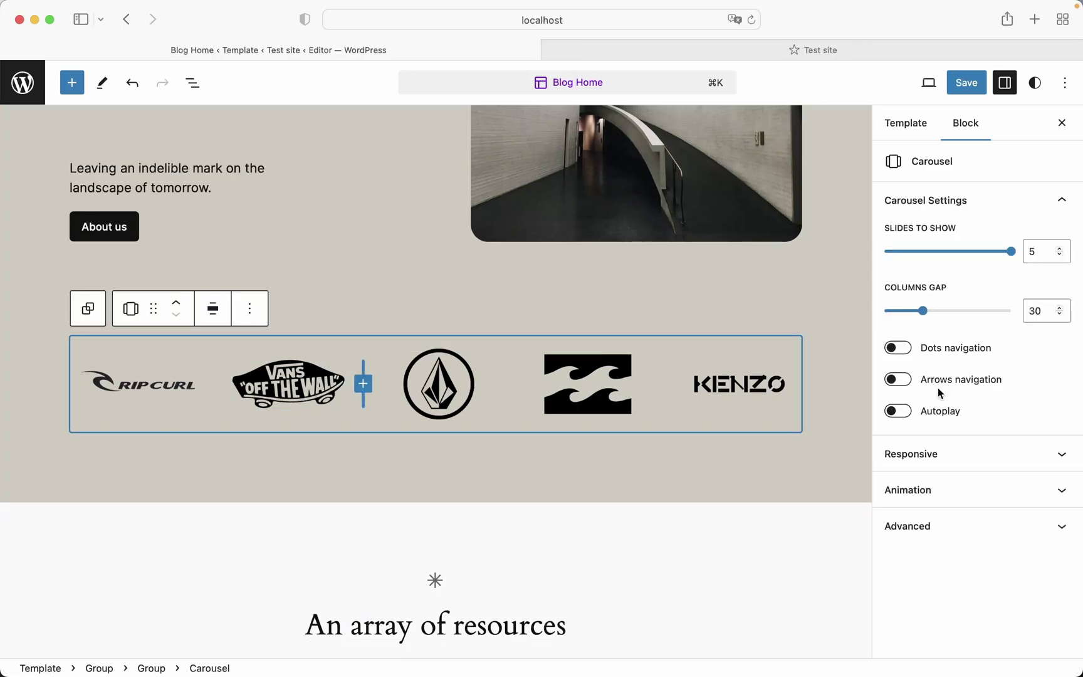
left_click(900, 410)
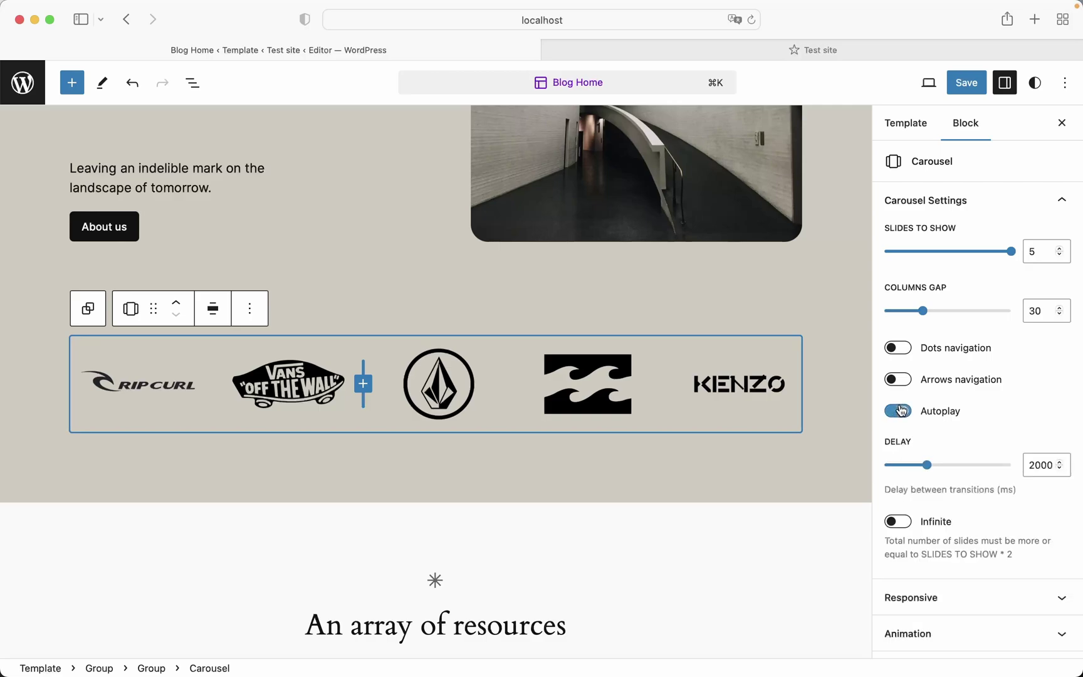
scroll(946, 423, "down", 2)
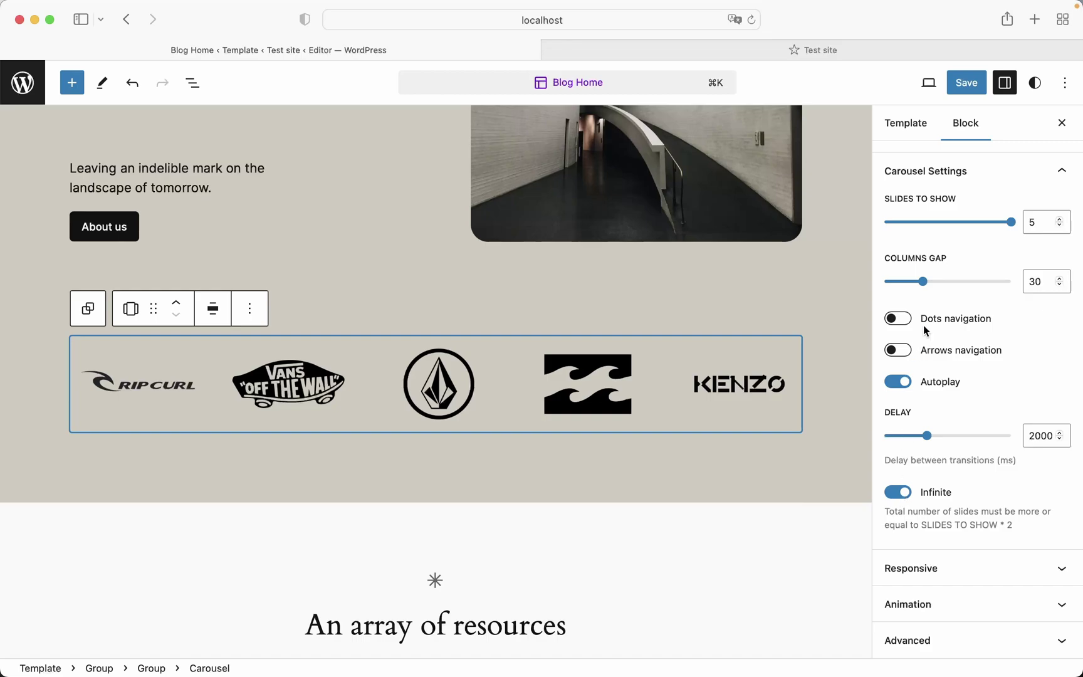
Save the Blog Home template changes and view the carousel on the live Test site.
left_click(959, 89)
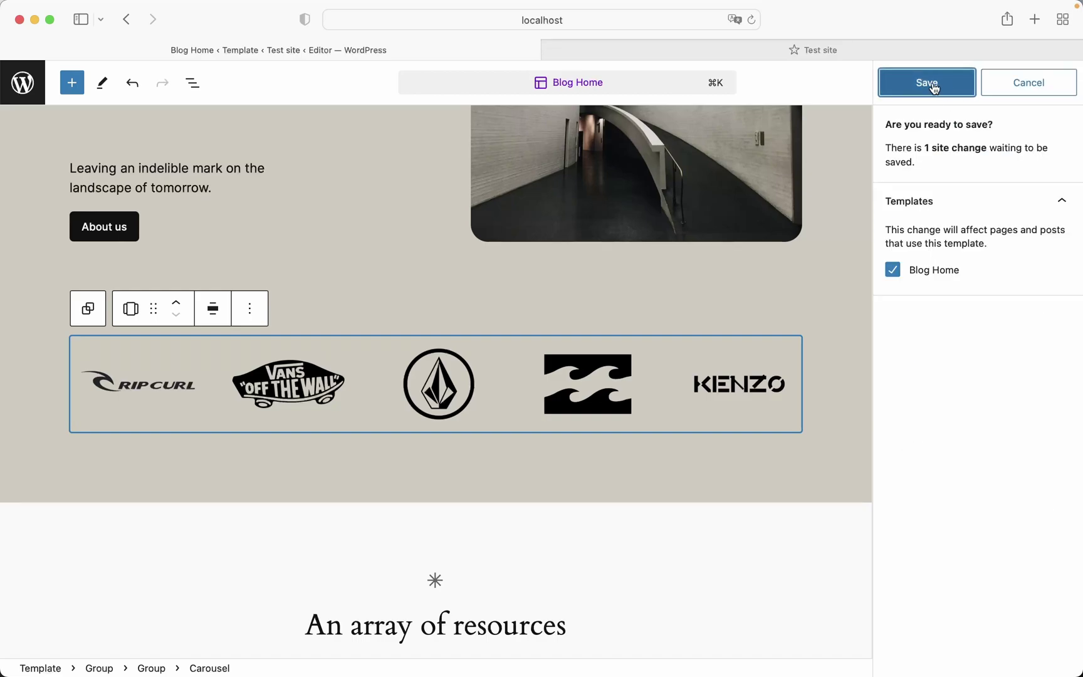
left_click(933, 87)
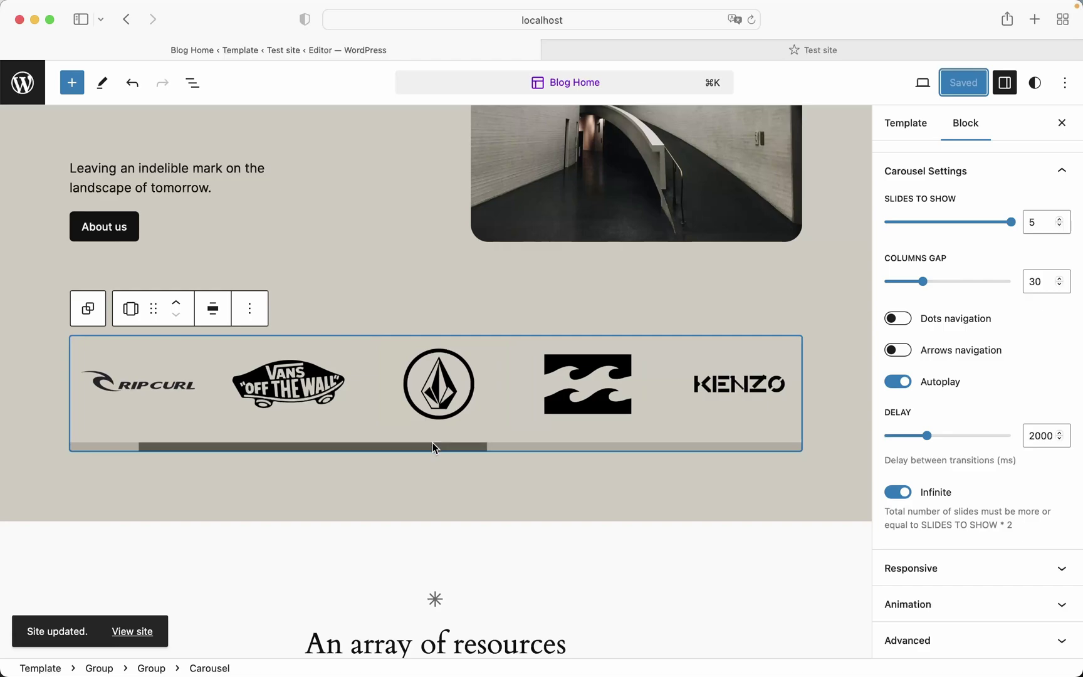
left_click_drag(432, 445, 352, 447)
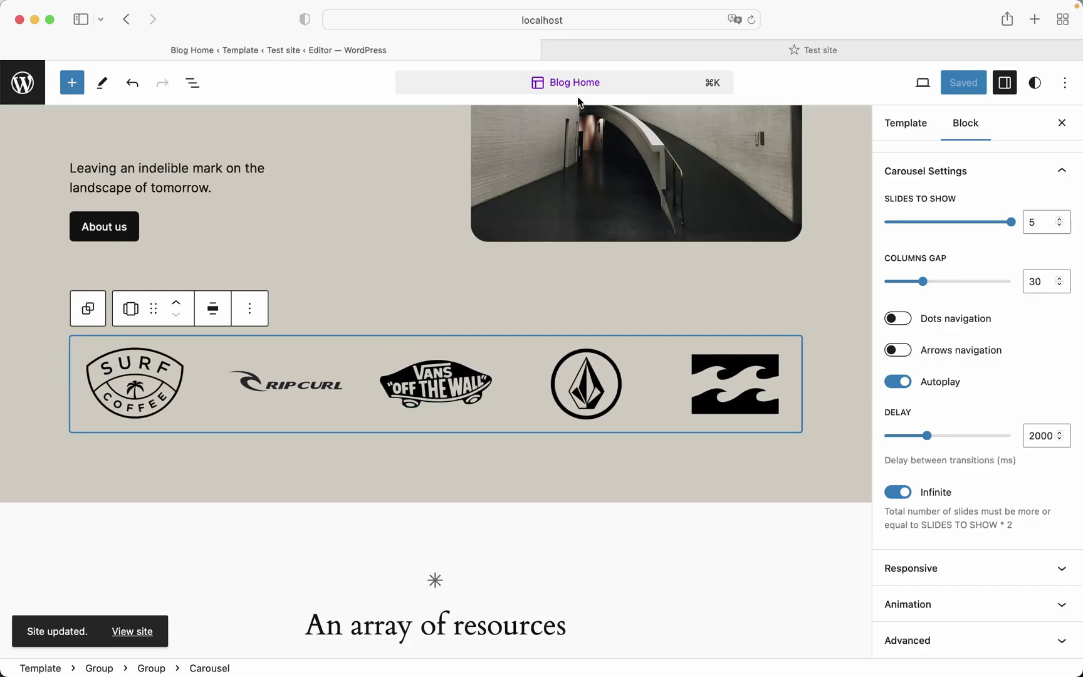
left_click(619, 52)
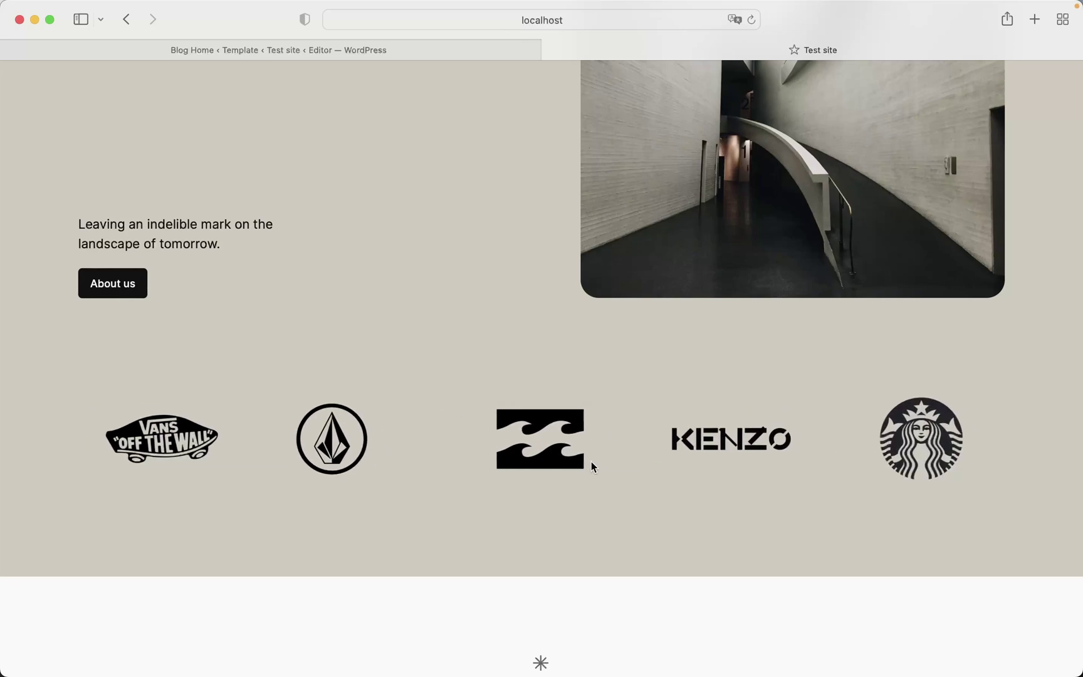
Compare the live Test site carousel with the editor, ending back in the Blog Home editor.
left_click(352, 49)
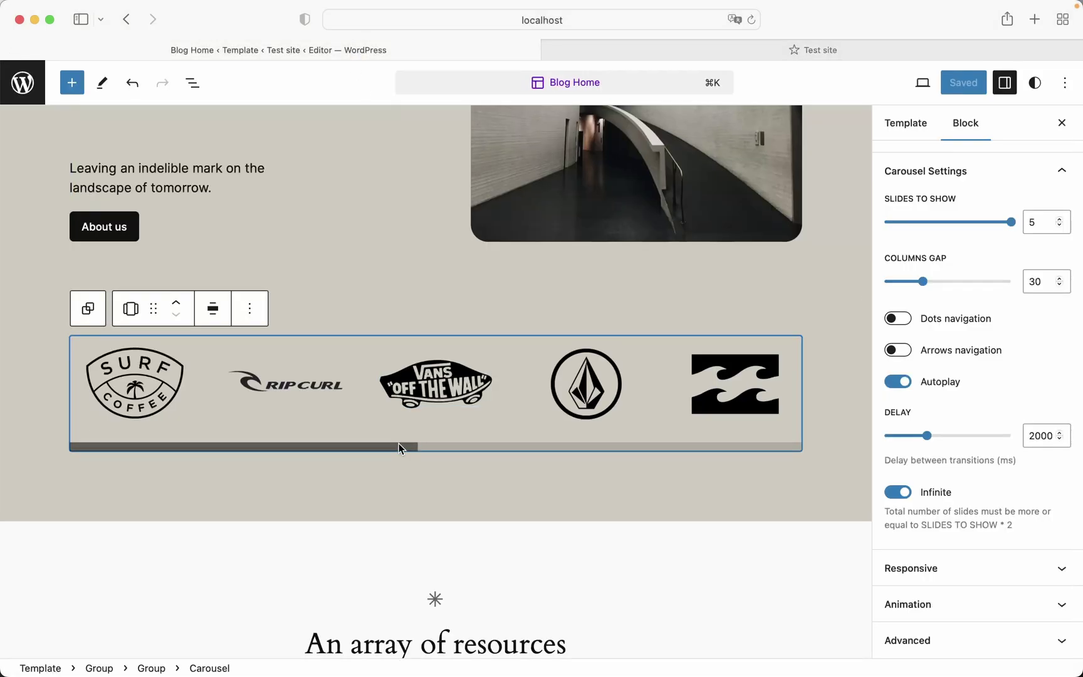
left_click_drag(399, 443, 513, 446)
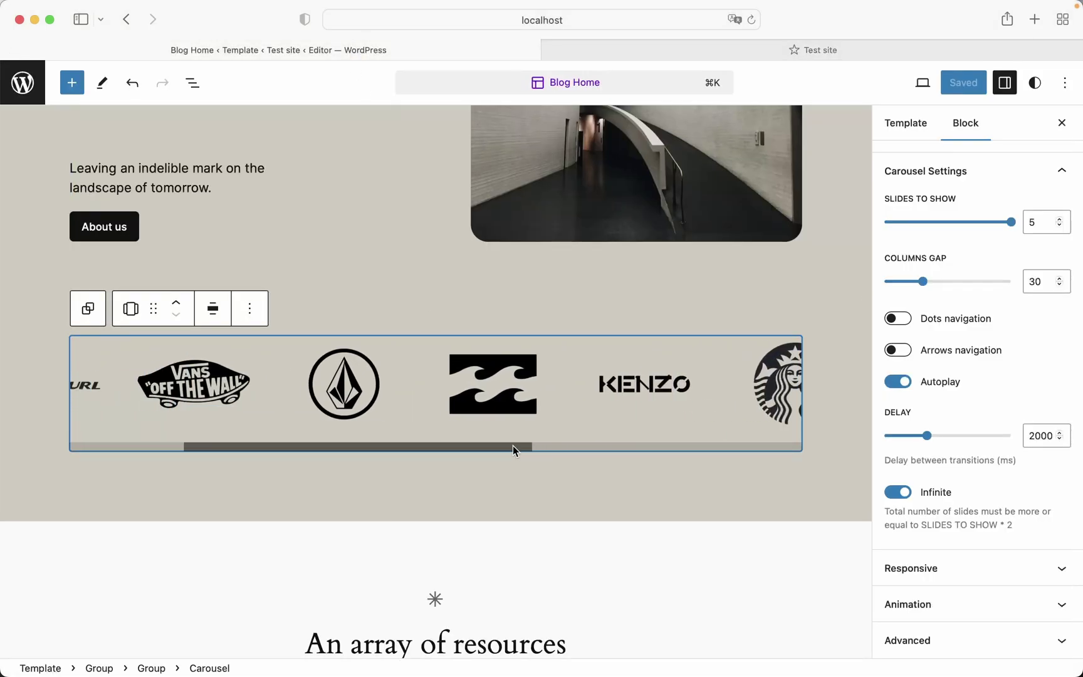
left_click(621, 56)
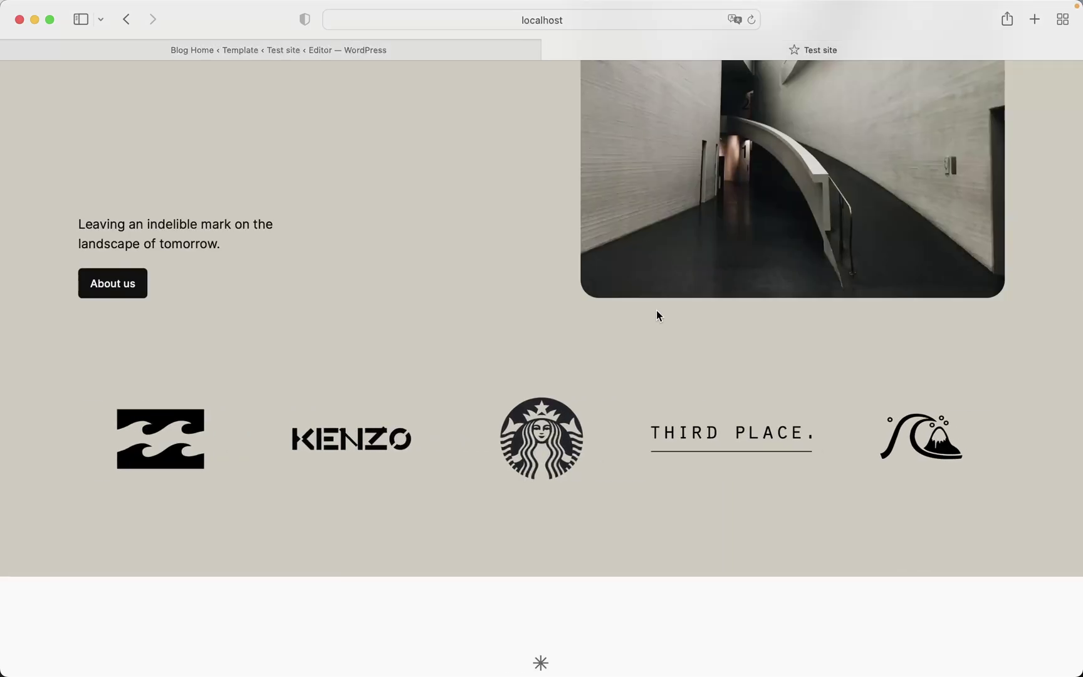
scroll(656, 309, "down", 3)
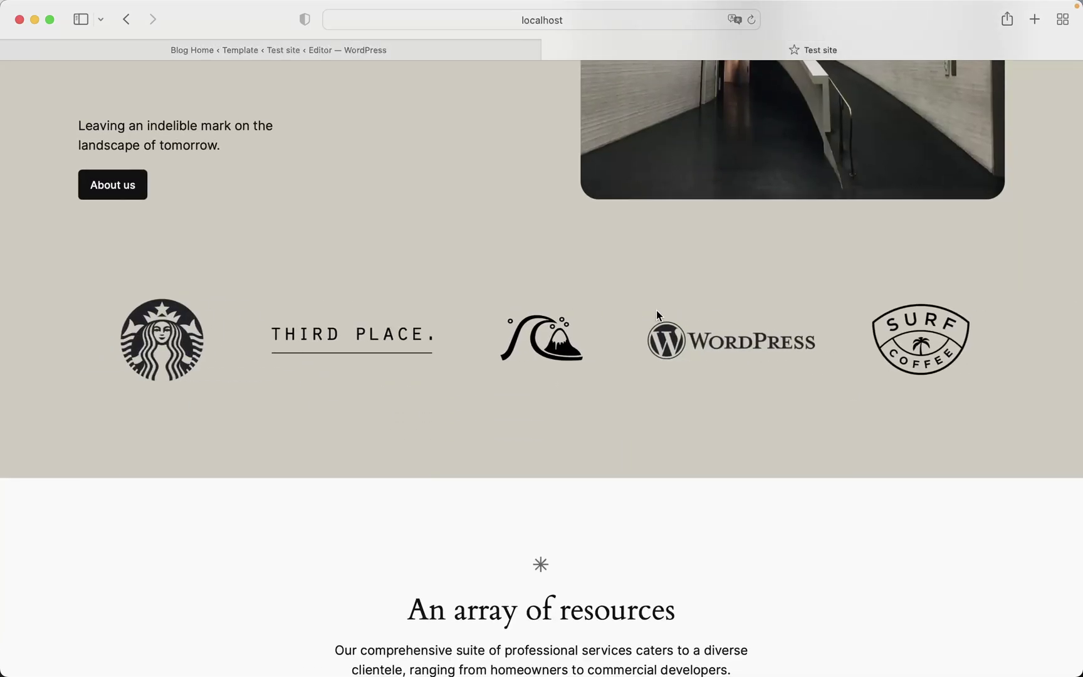
left_click(363, 45)
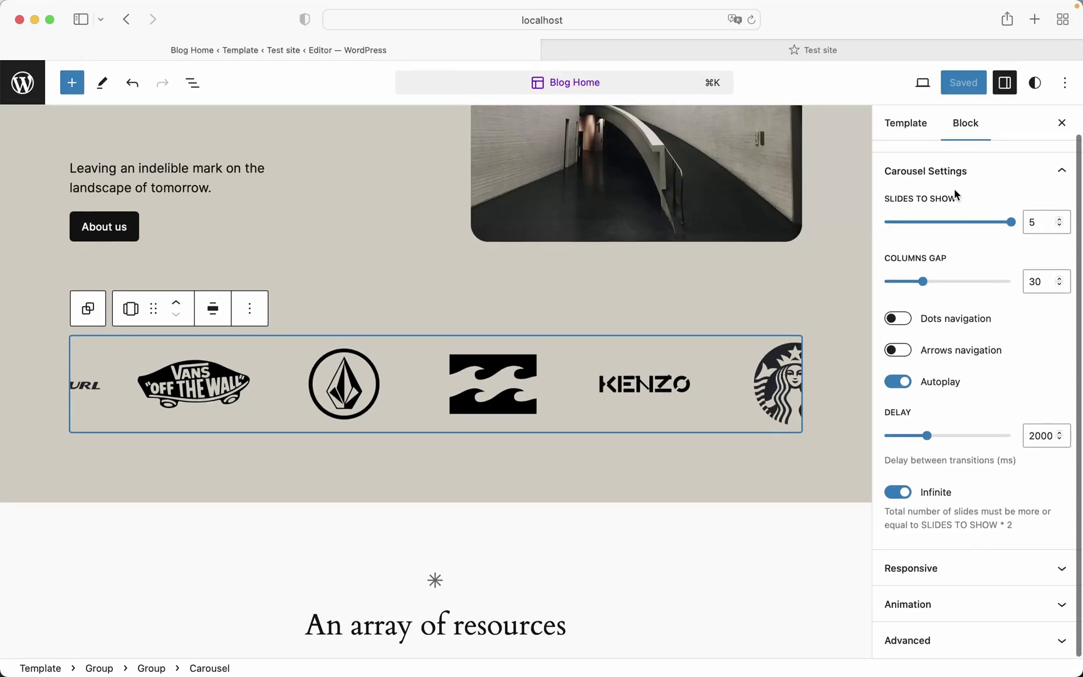
Collapse Carousel Settings and add Breakpoint 1 under the Responsive settings.
left_click(955, 183)
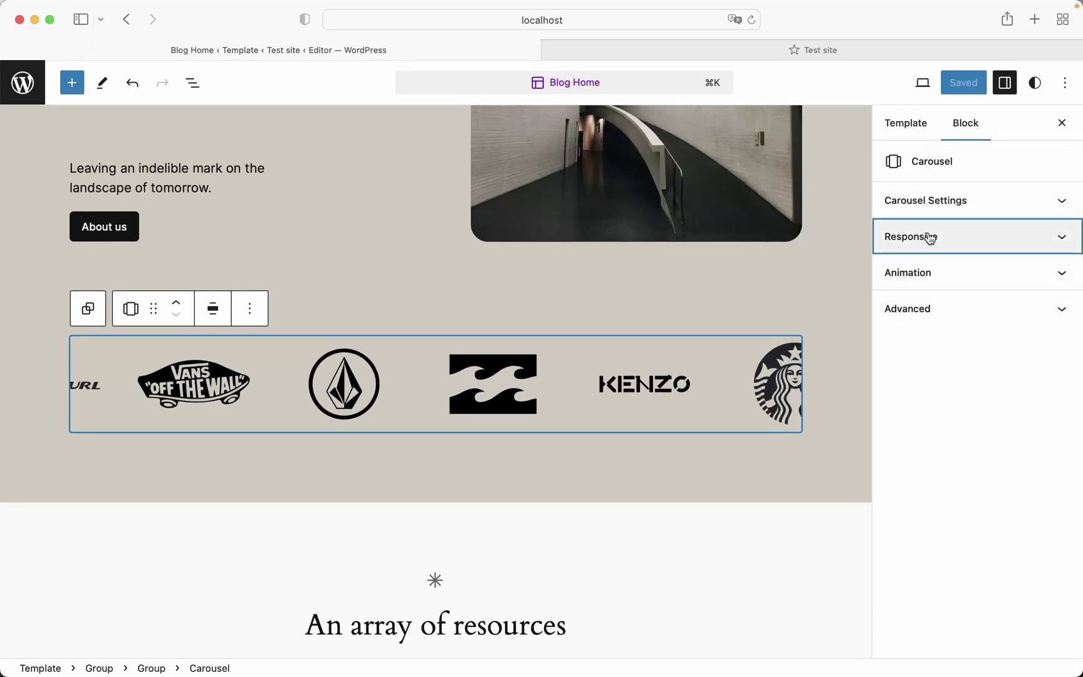
left_click(930, 238)
left_click(934, 274)
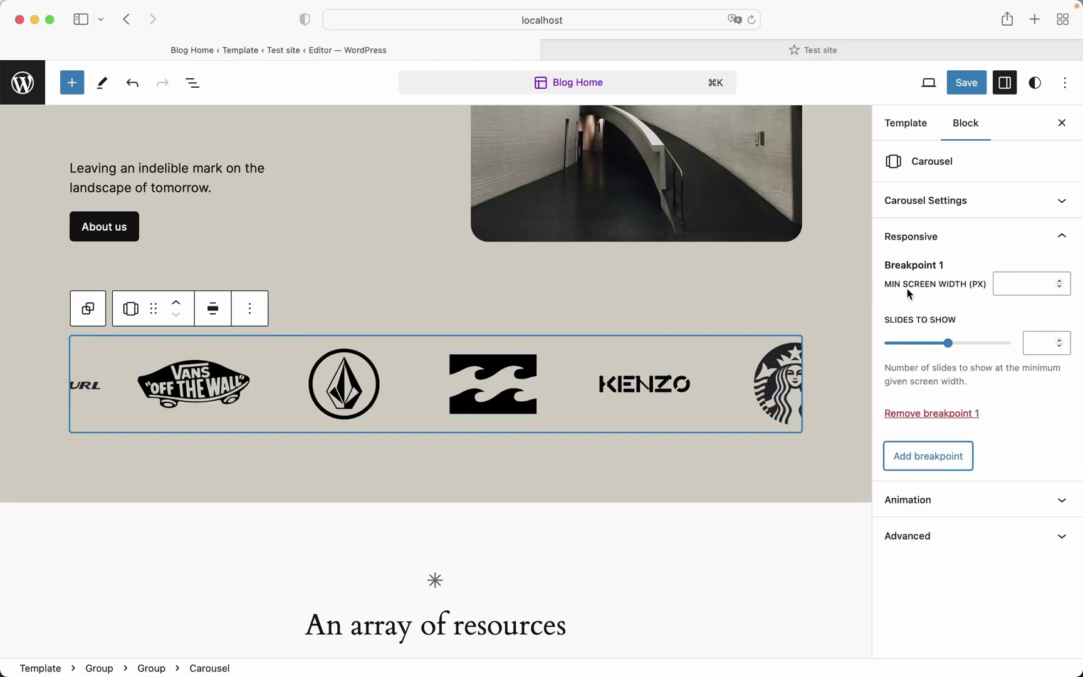